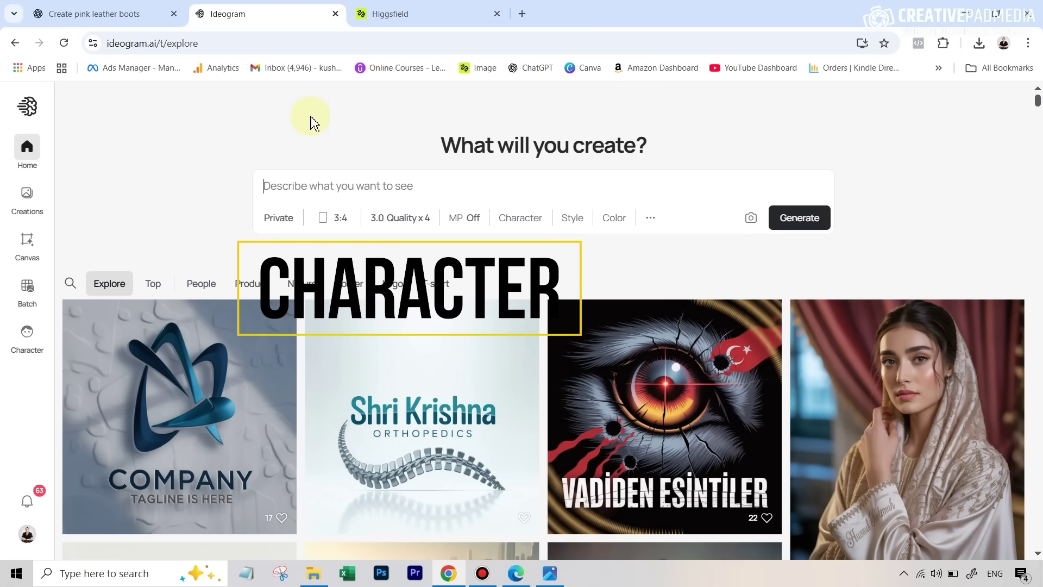
Switch to Higgsfield to look over the previously generated portraits of the curly-haired woman, and return to Ideogram.
click(424, 15)
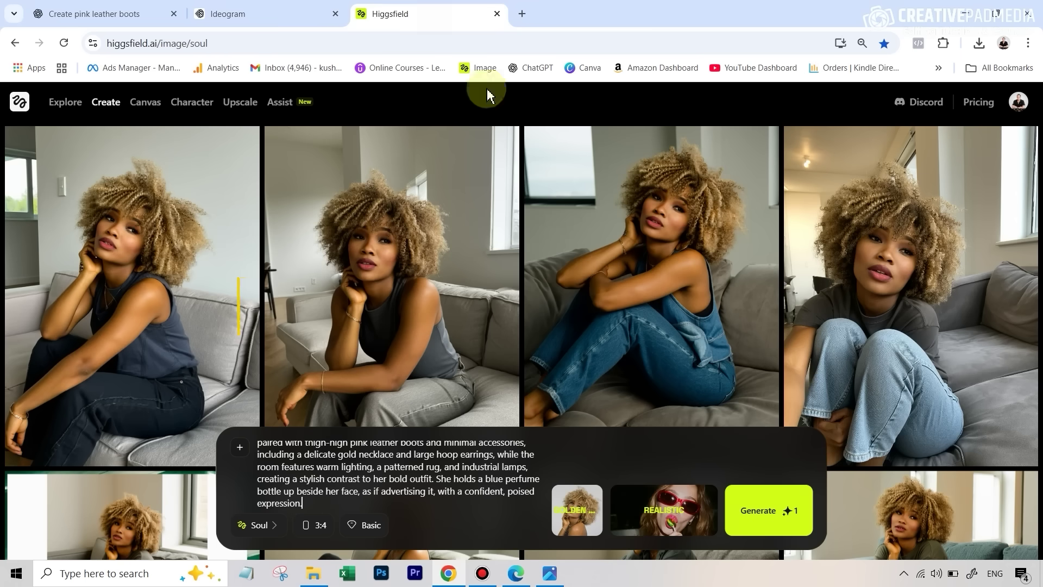
mouse_move(963, 333)
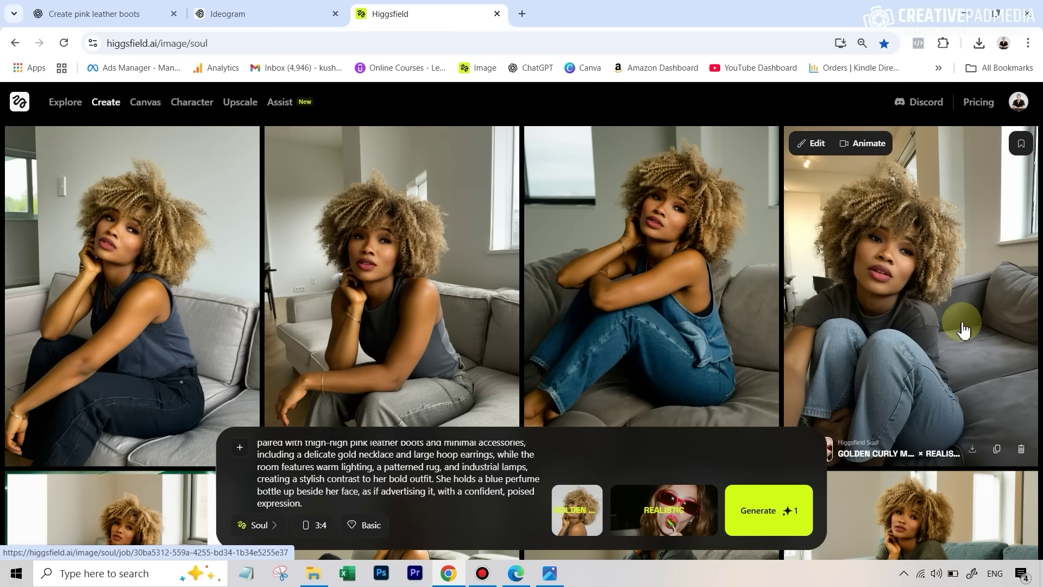
click(258, 17)
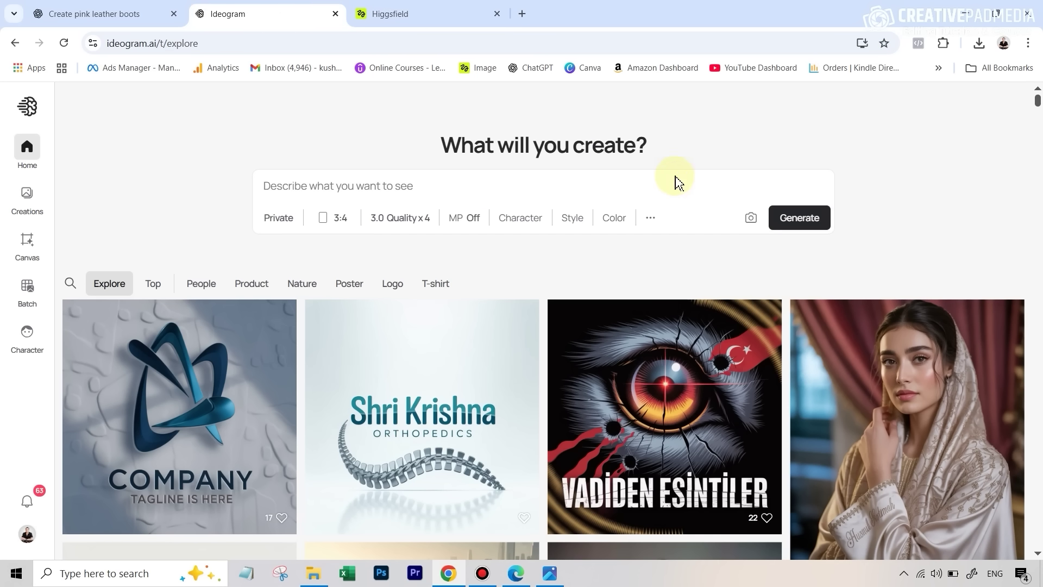
Create an Ideogram character from an uploaded portrait and enter the prompt describing the fashionable woman in a leather armchair holding a blue perfume bottle.
click(28, 346)
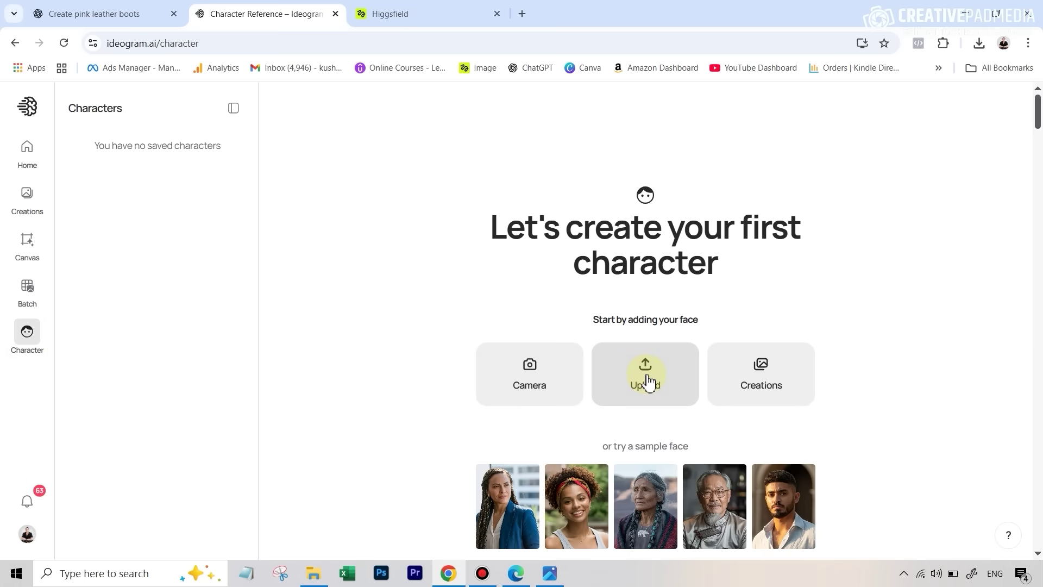
click(649, 382)
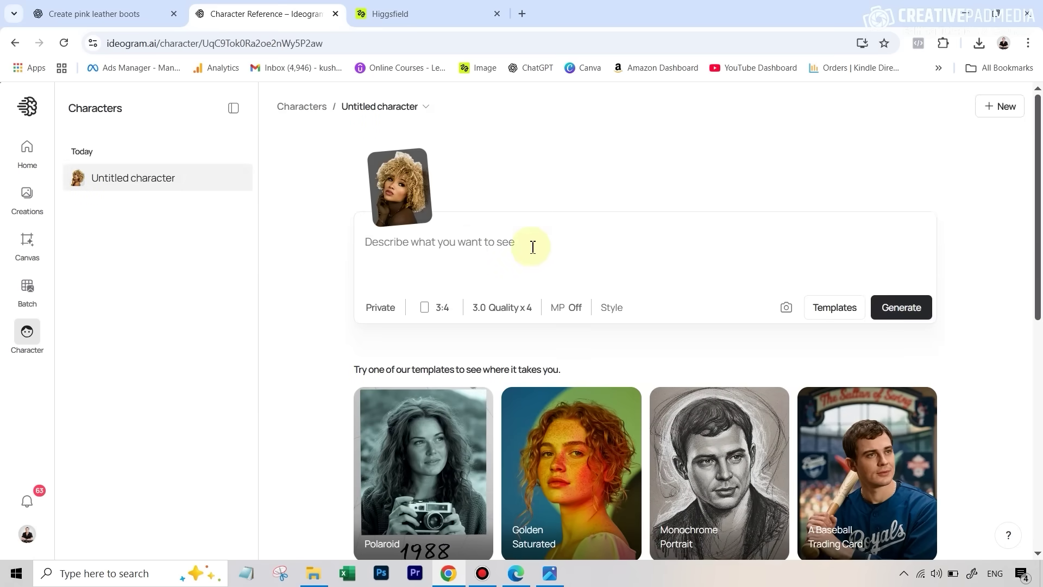
text(A fashionable African American woman sits confidently in a mid-century modern caramel leather armchair, her voluminous golden blonde curls framing her face and cascading to her shoulders. She wears a leopard-print blazer with a gold, brown, and black pattern, paired with thigh-high pink leather boots and minimal accessories, including a delicate gold necklace and large hoop earrings, while the room features warm lighting, a patterned rug, and industrial lamps, creating a stylish contrast to her bold outfit. She holds a blue perfume bottle up beside her face, as if advertising it, with a confident, poised expression.)
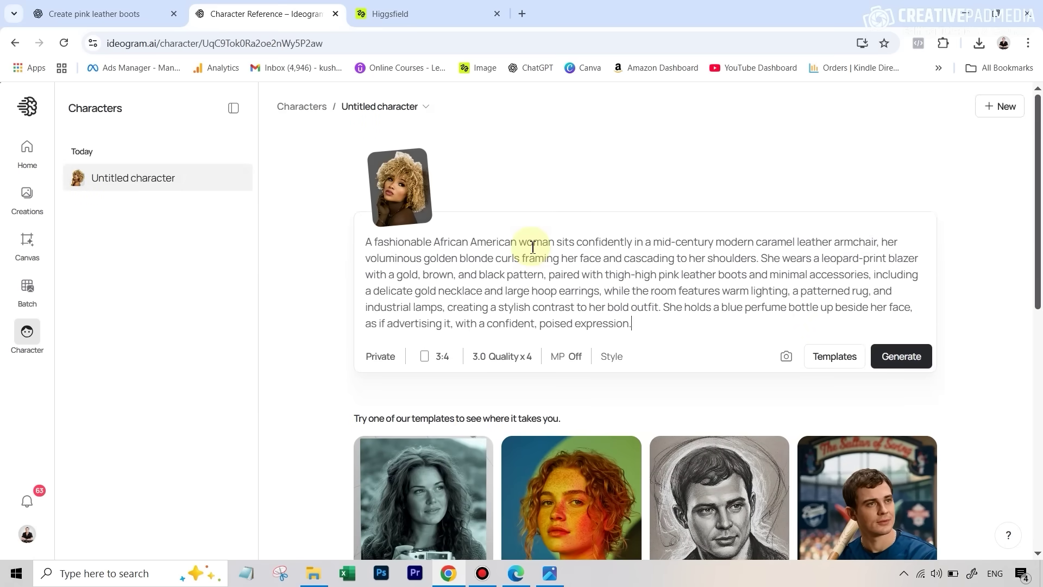
Set the aspect ratio to 16:9 and generate the character images.
click(438, 358)
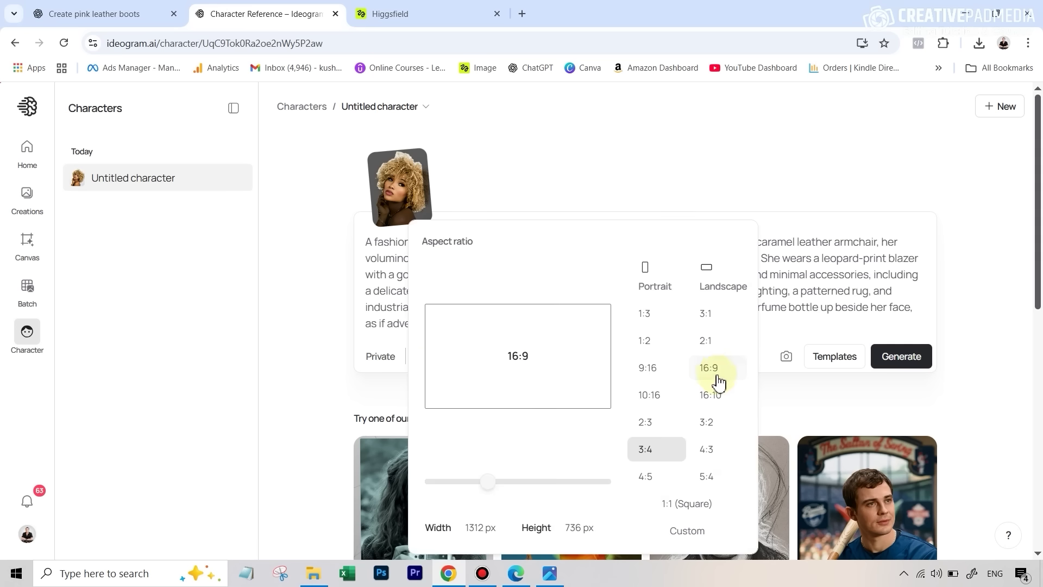
click(712, 377)
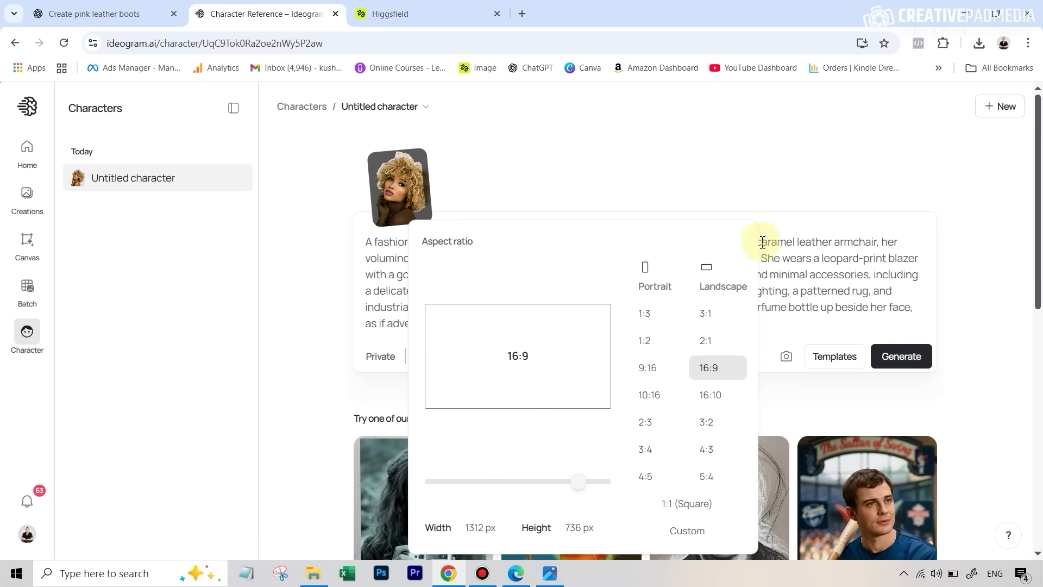
click(818, 268)
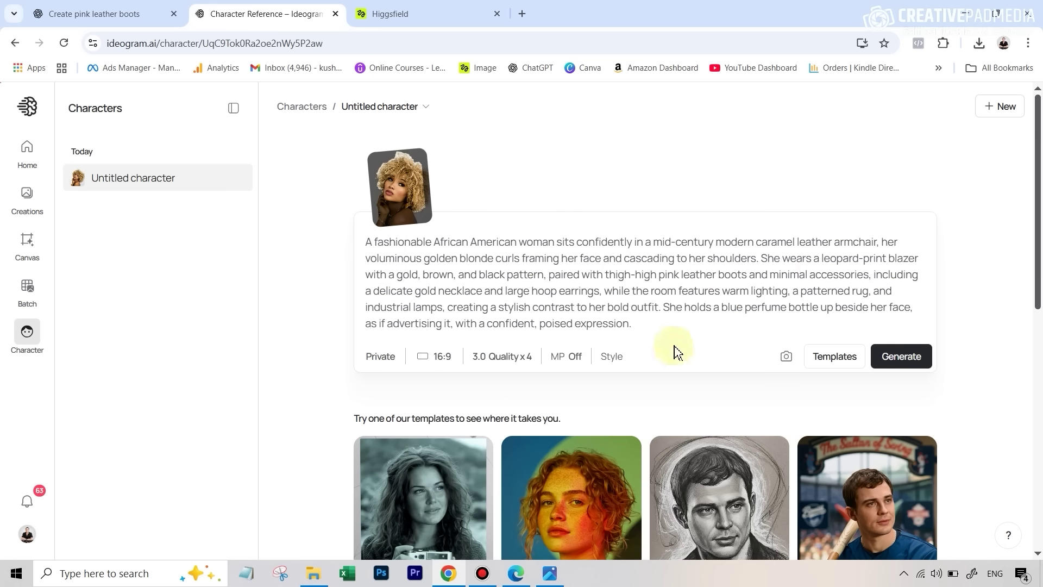
click(906, 357)
scroll(741, 286, down, 2)
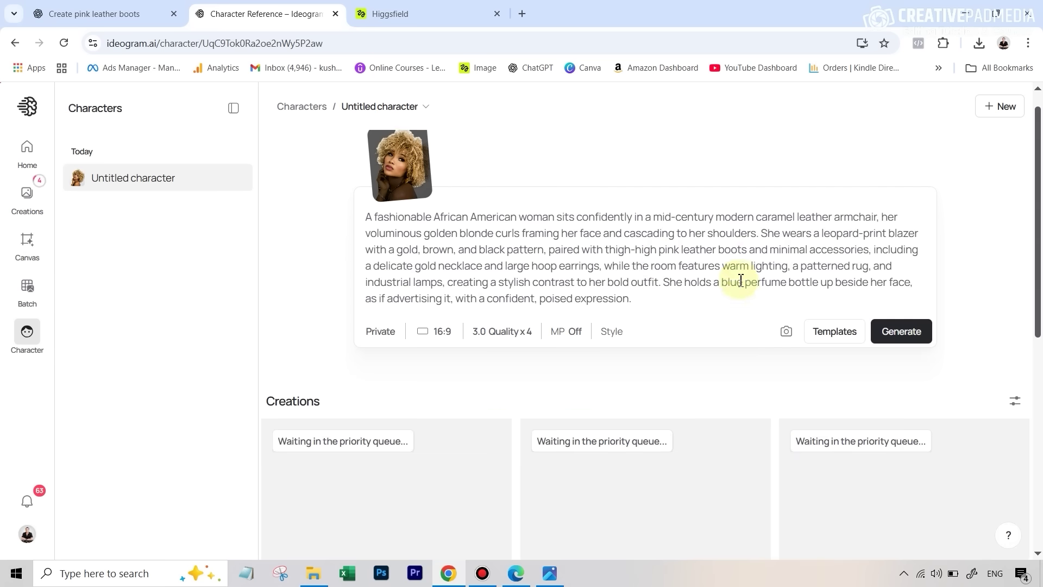
Switch to Higgsfield, set the aspect ratio to 16:9, and generate images from the armchair and perfume prompt with the Soul model.
click(405, 16)
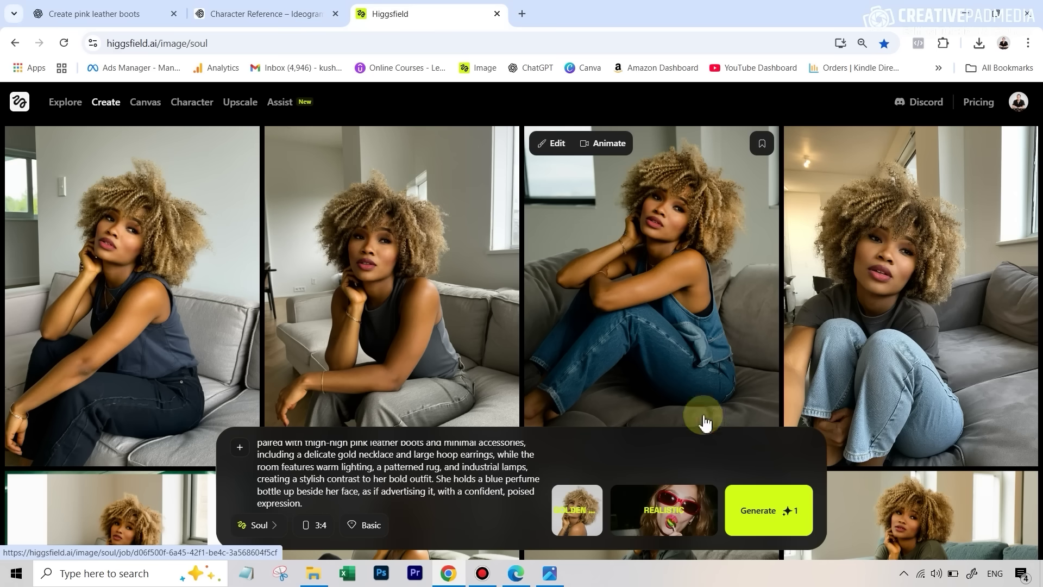
mouse_move(584, 530)
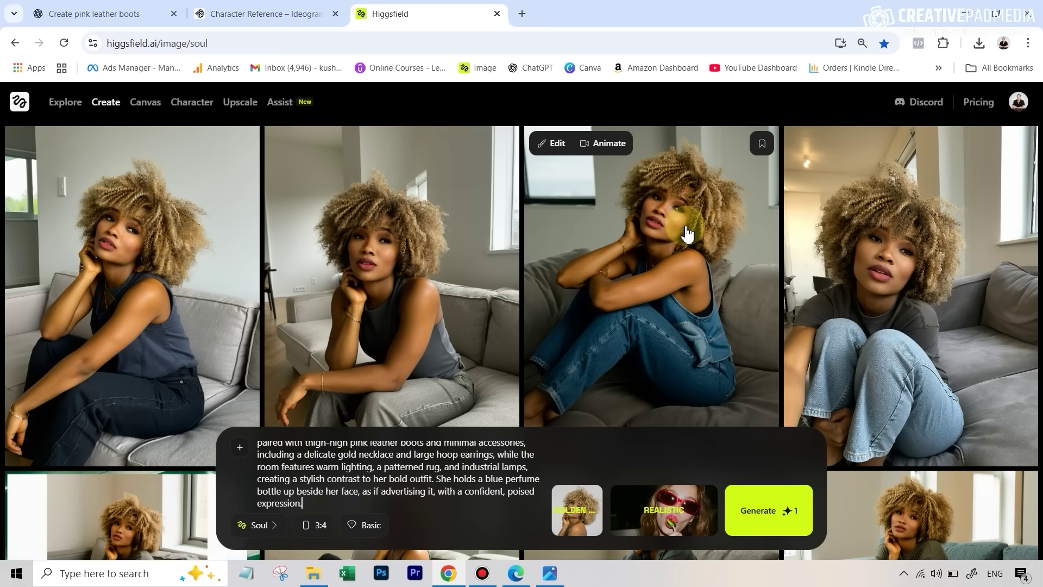
click(590, 504)
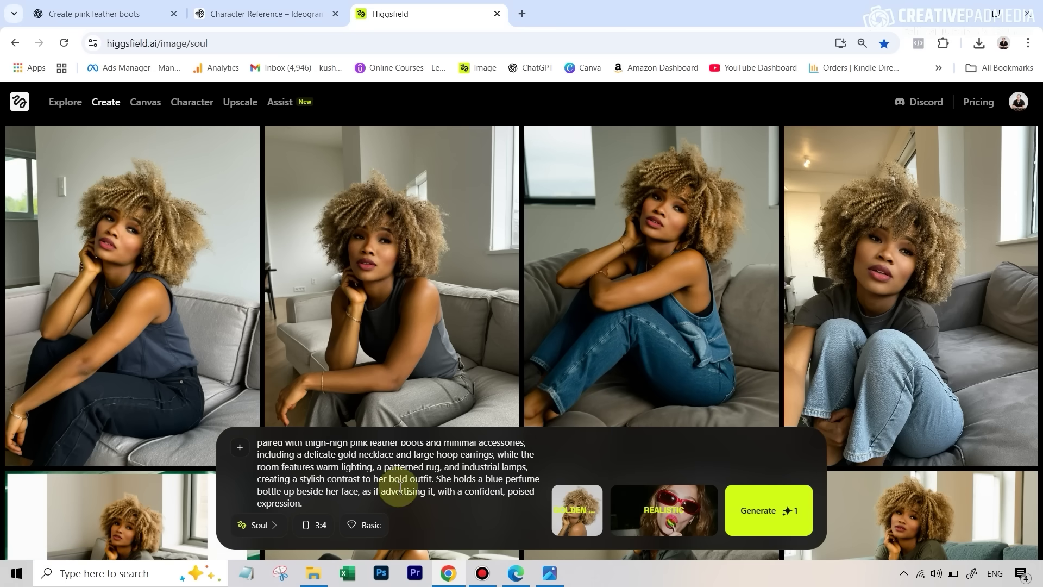
scroll(391, 470, up, 2)
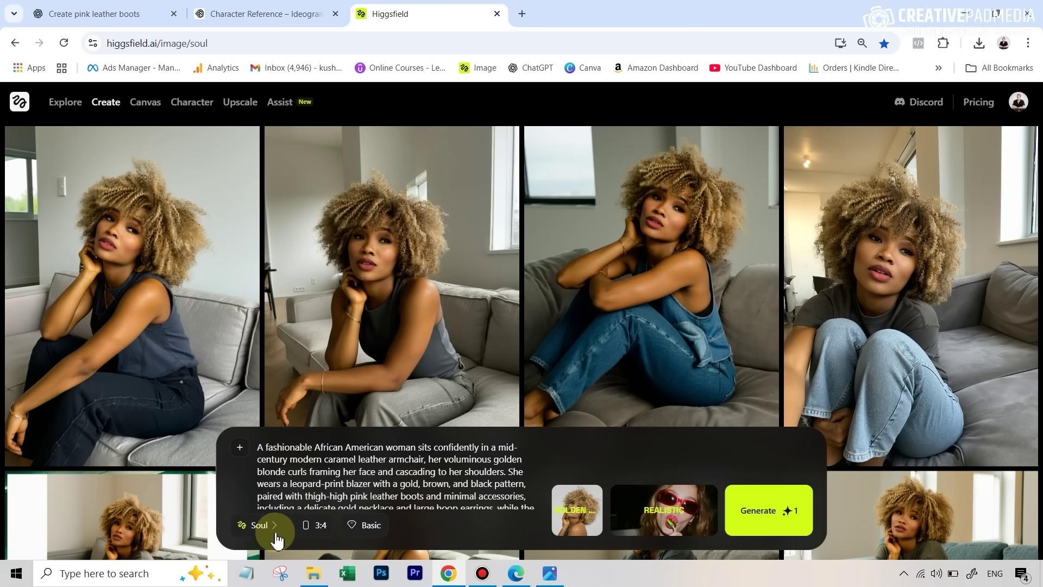
click(317, 539)
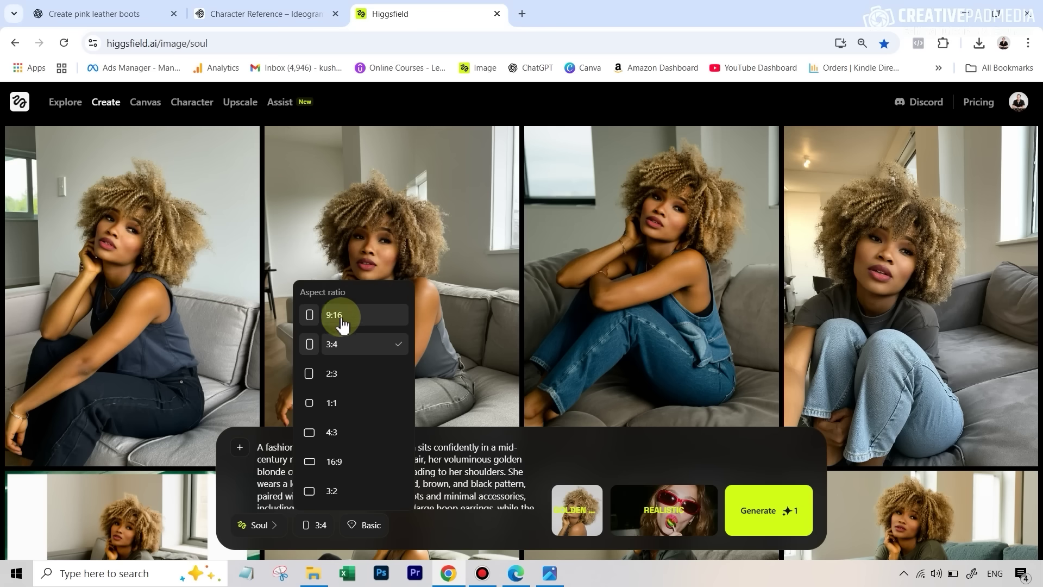
click(341, 466)
click(762, 509)
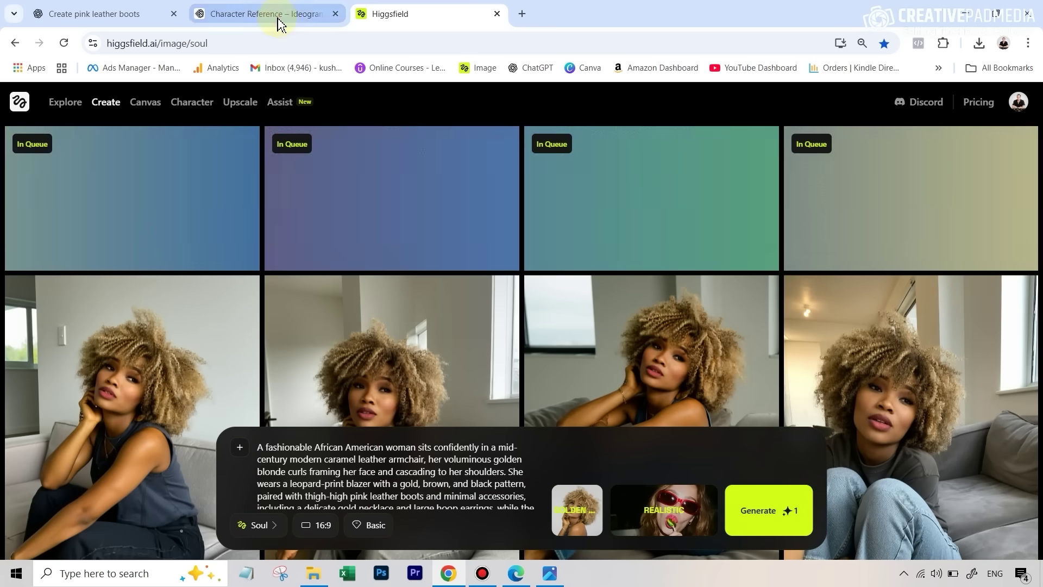
Return to Ideogram and view the first three generated armchair images at full size.
click(277, 19)
scroll(740, 294, down, 1)
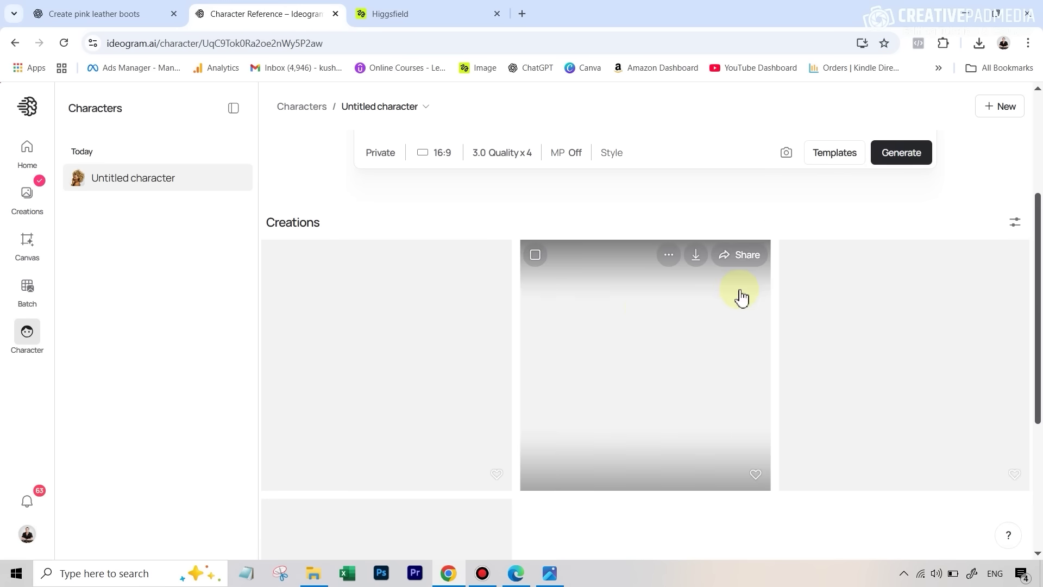
scroll(868, 315, down, 1)
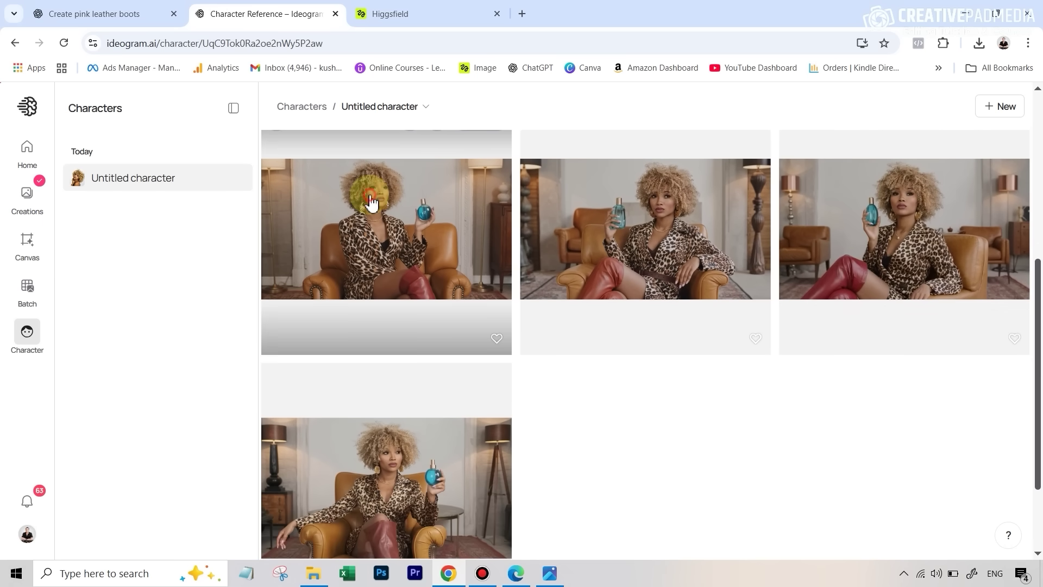
click(372, 203)
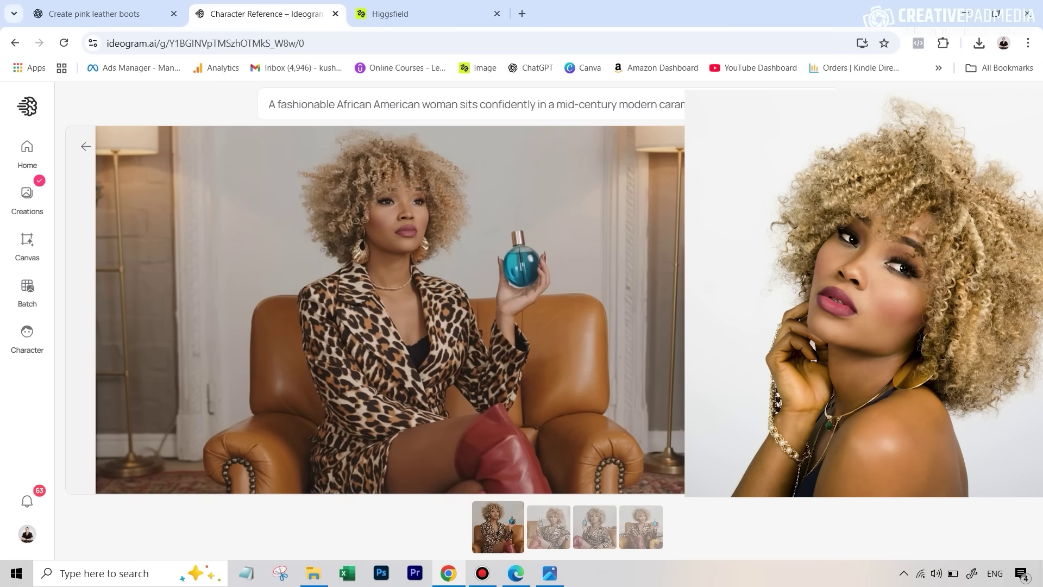
key(Right)
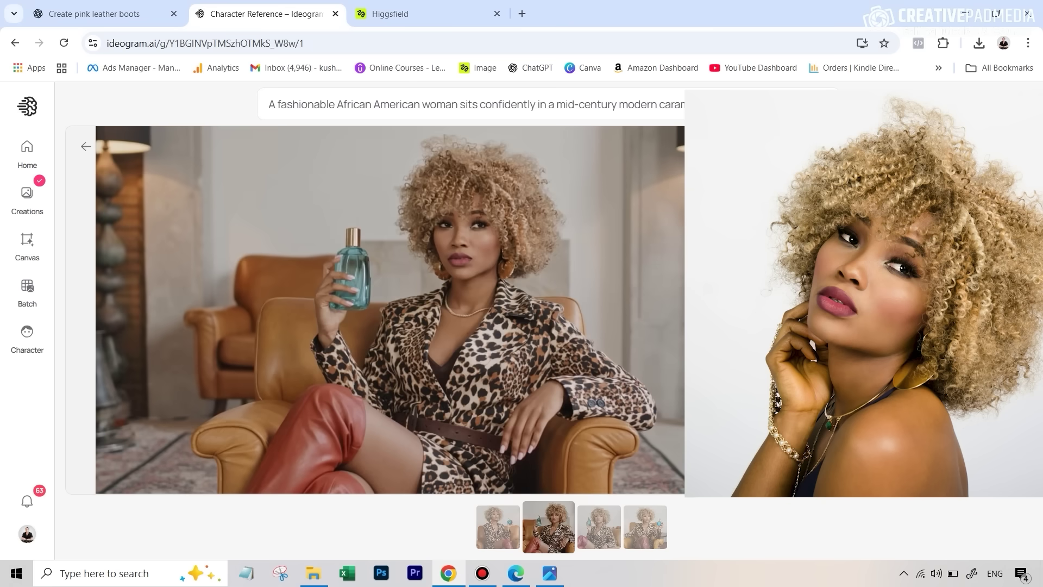
key(Right)
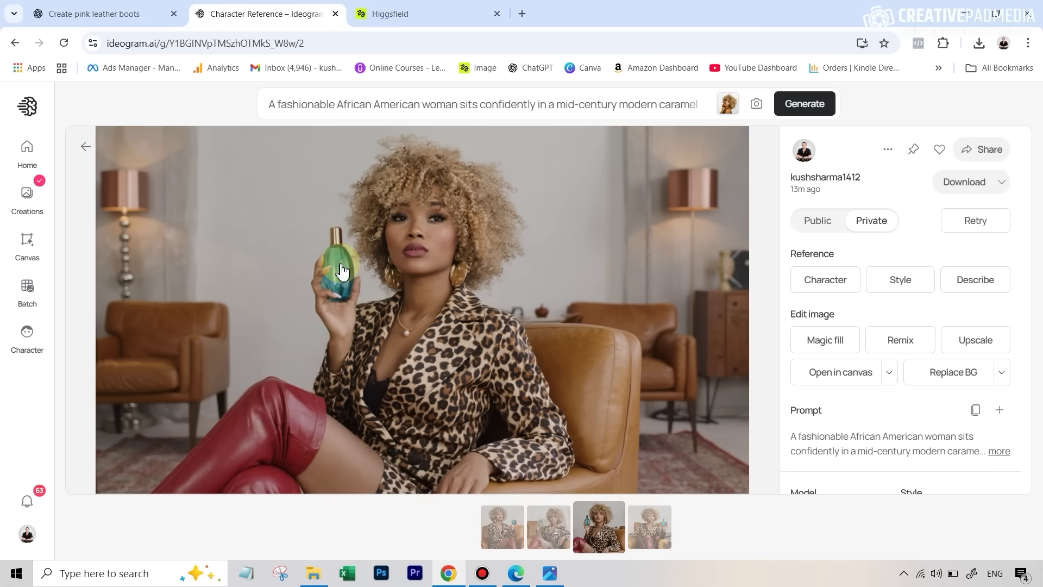
Switch to Higgsfield and view the generated 16:9 armchair images one by one.
click(424, 19)
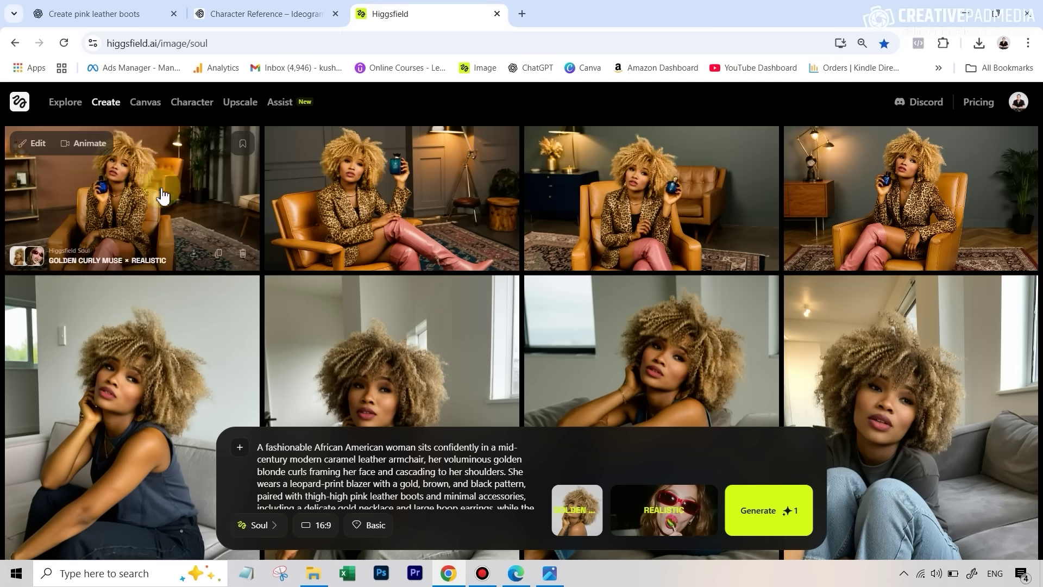
click(143, 183)
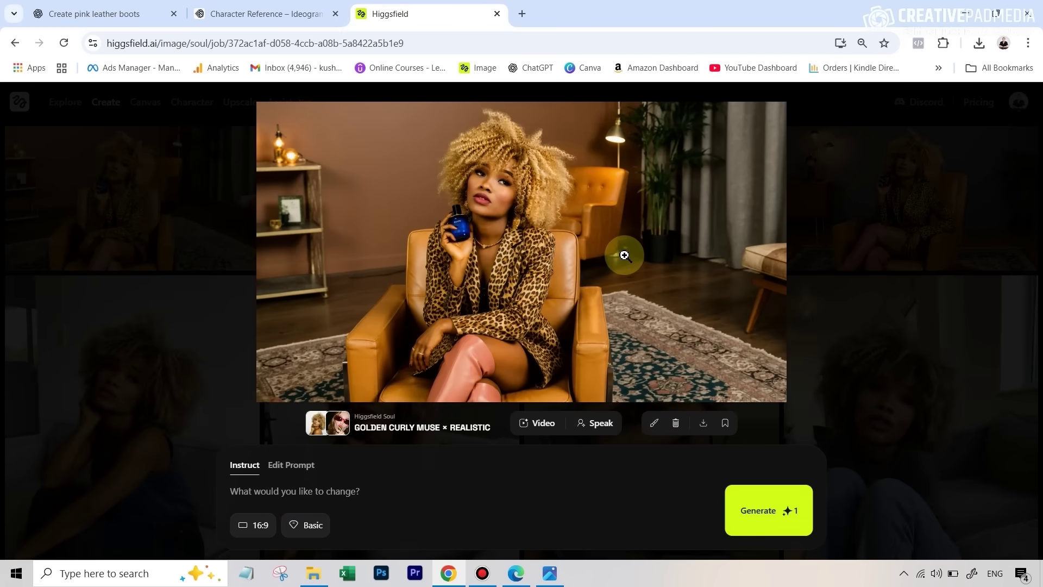
key(Right)
key(Right)
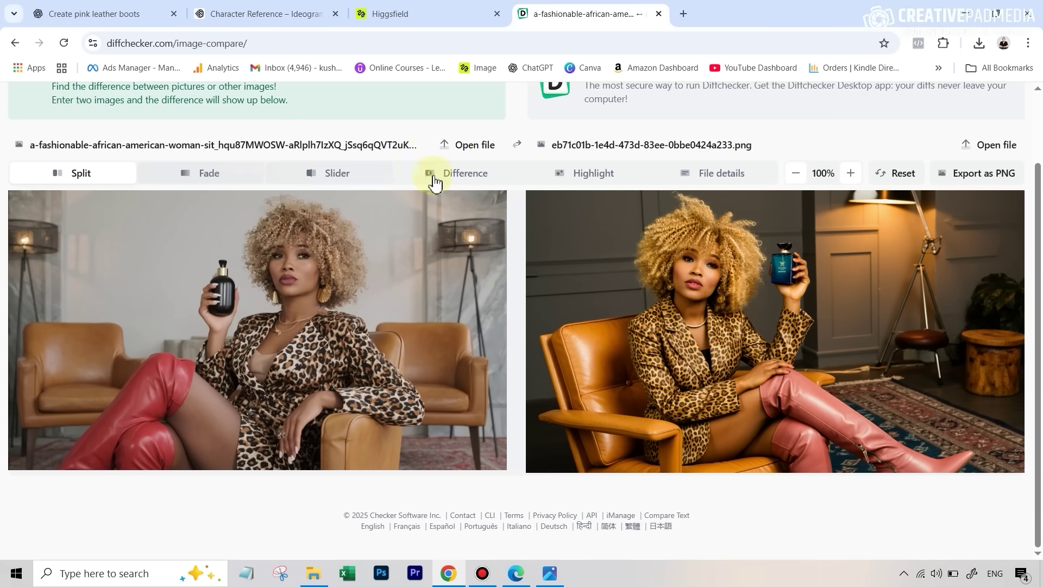
Compare the Ideogram and Higgsfield images in Diffchecker's Slider view, moving the divider to reveal nearly all of the first image.
click(352, 175)
scroll(685, 400, down, 2)
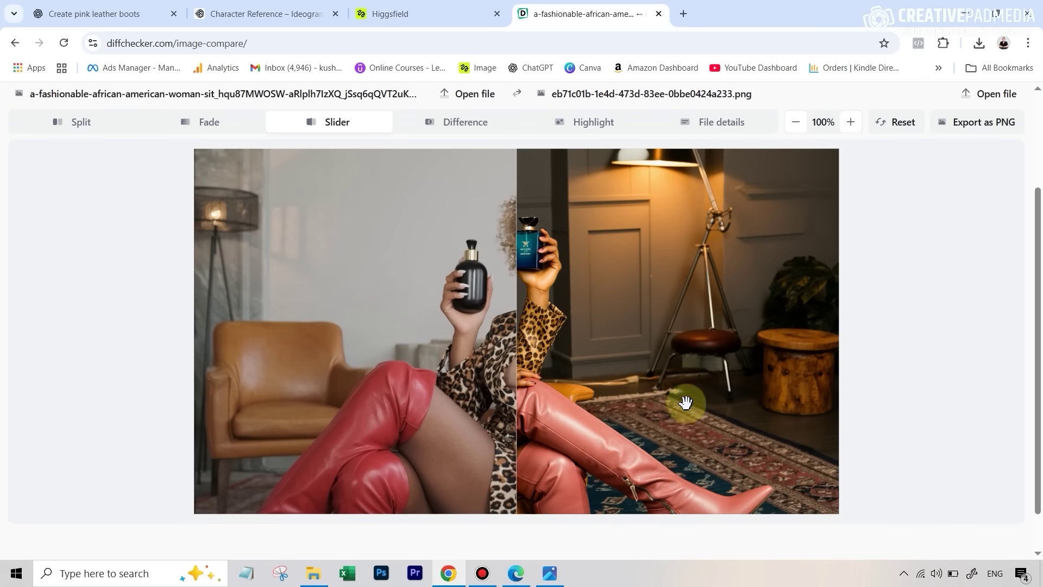
drag(517, 333, 795, 352)
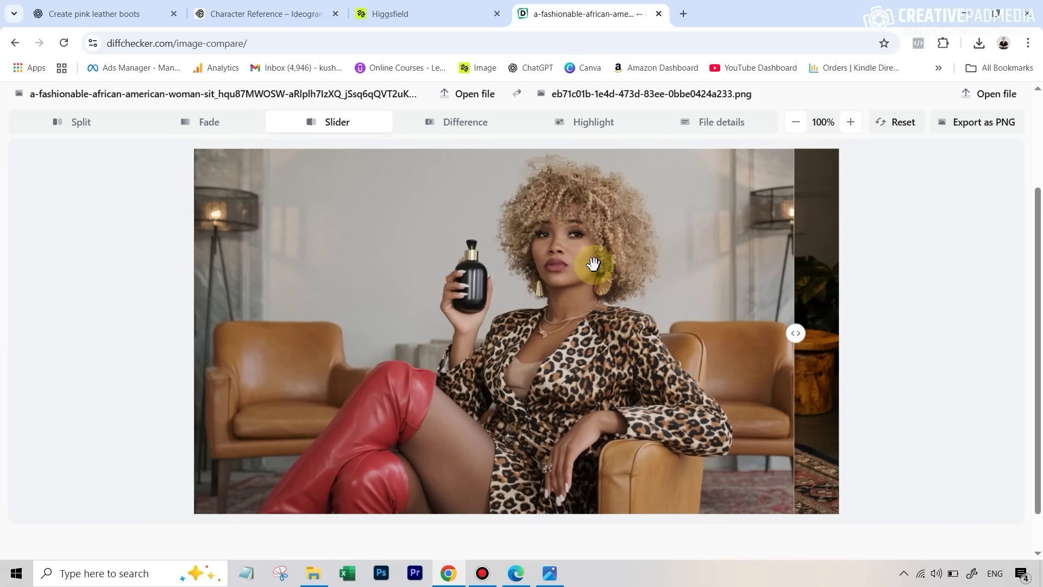
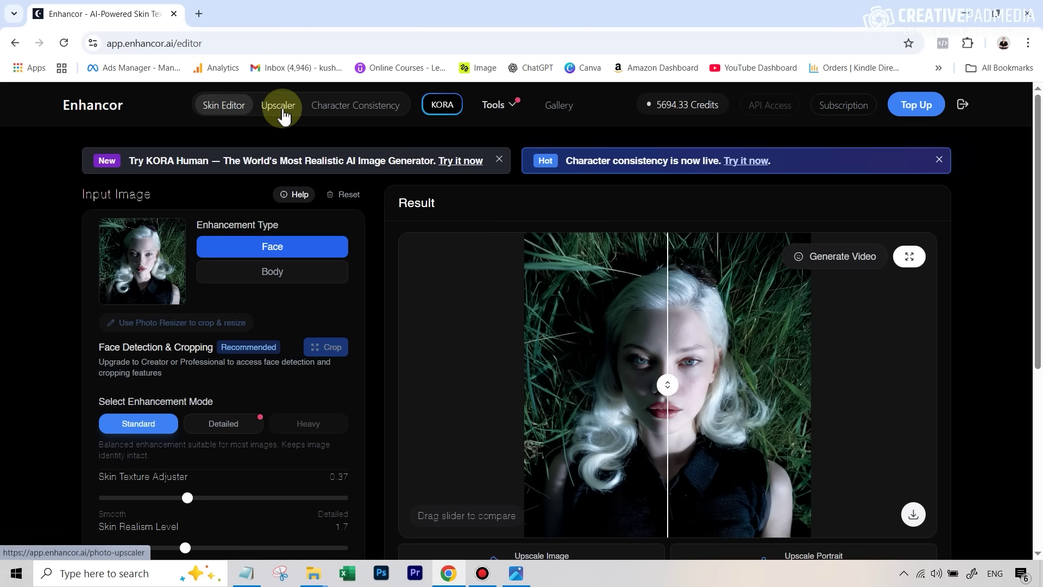
In Enhancor's Upscaler, upload the armchair image, confirm it is a portrait, and upscale it with Portrait Detailer in Fast mode.
click(289, 112)
click(225, 430)
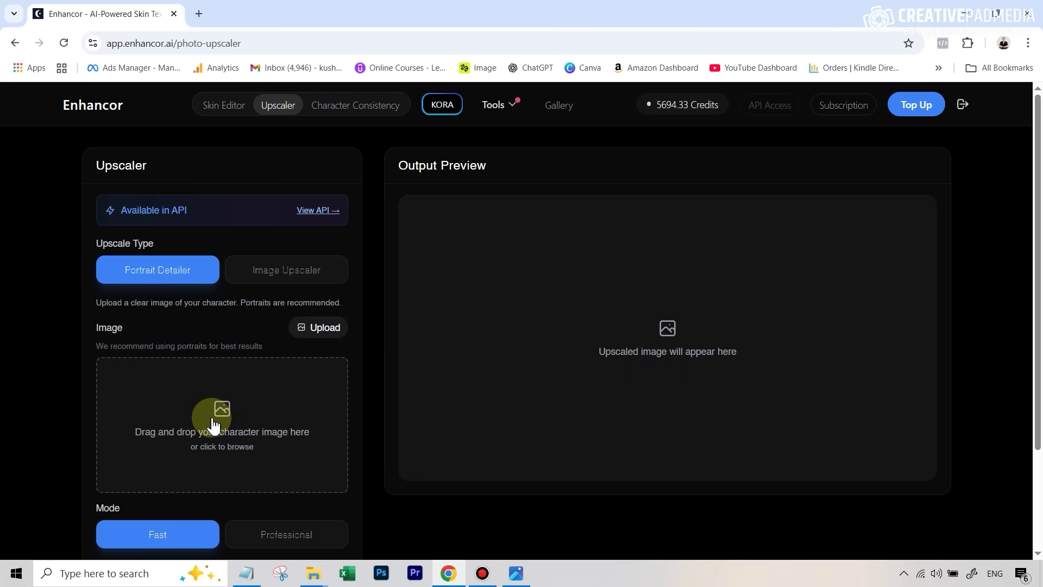
scroll(244, 407, down, 3)
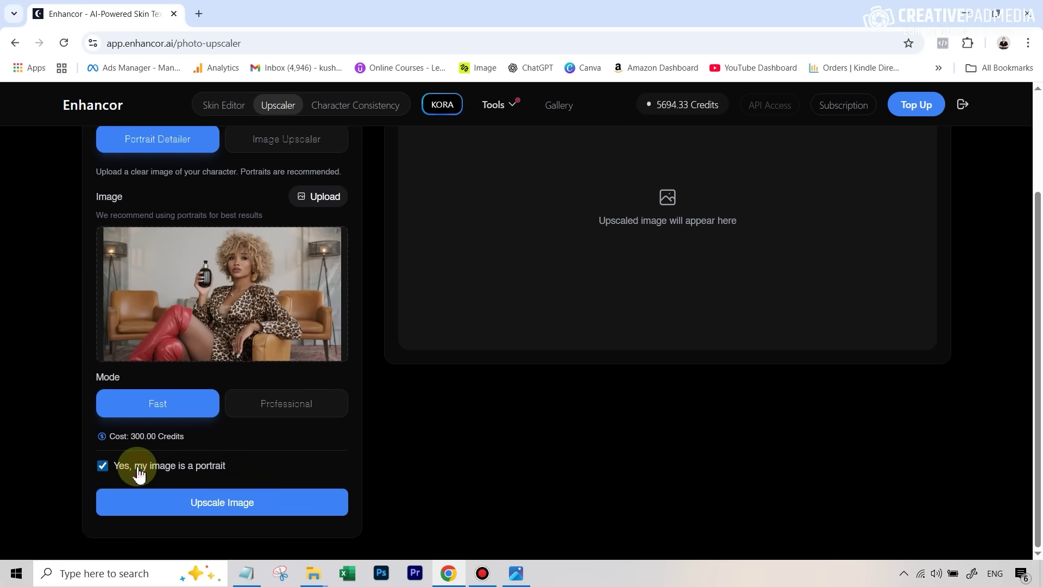
mouse_move(280, 326)
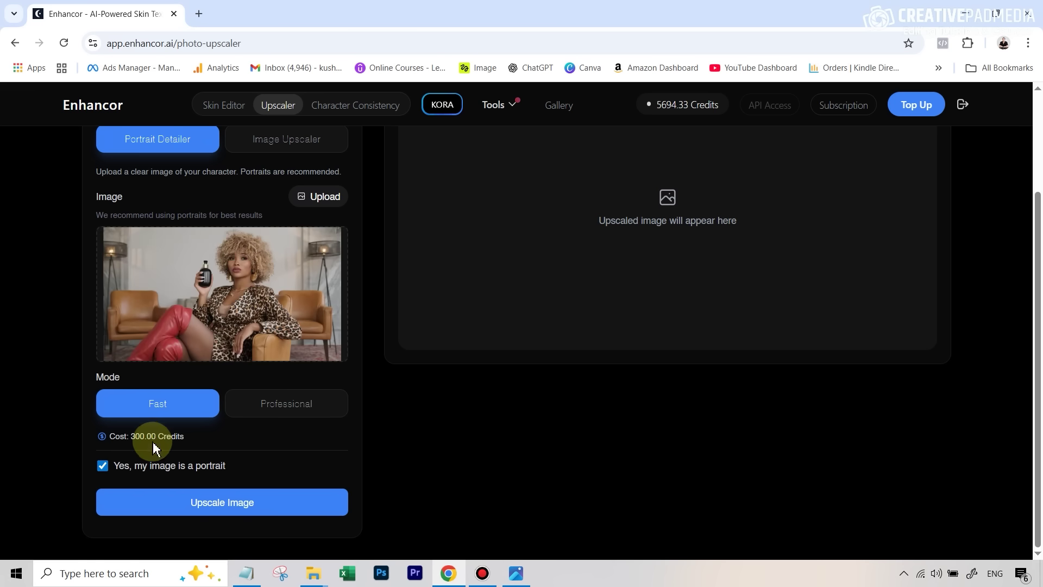
click(217, 507)
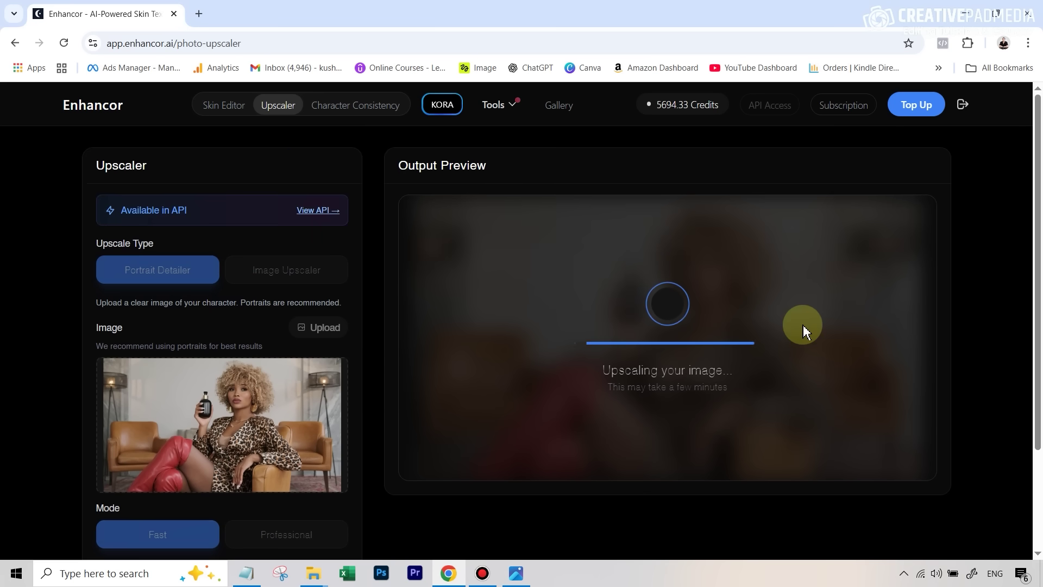
View the upscaled image in full screen and compare it with the original across the divider.
click(910, 219)
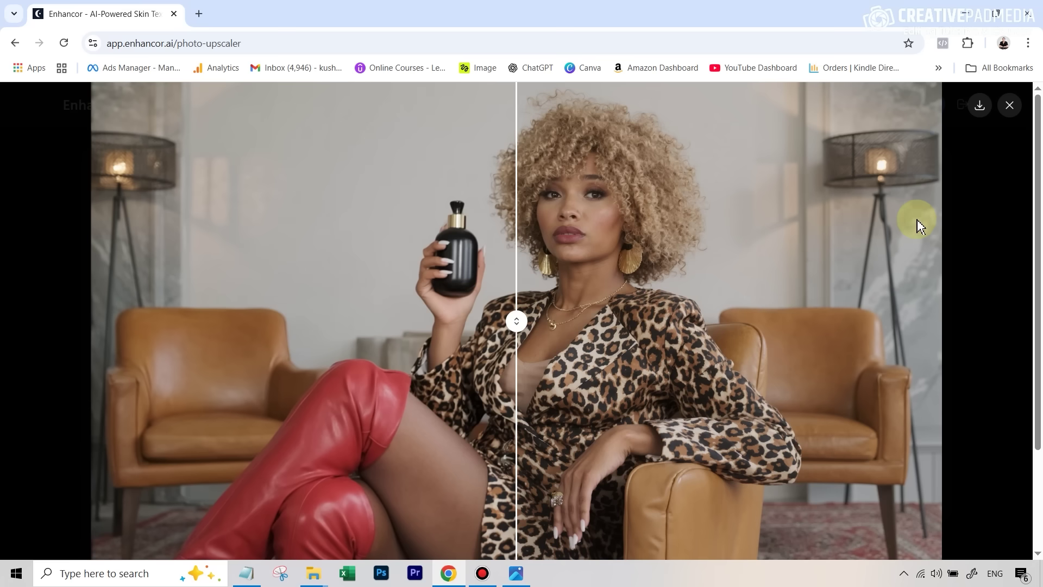
drag(563, 320, 182, 323)
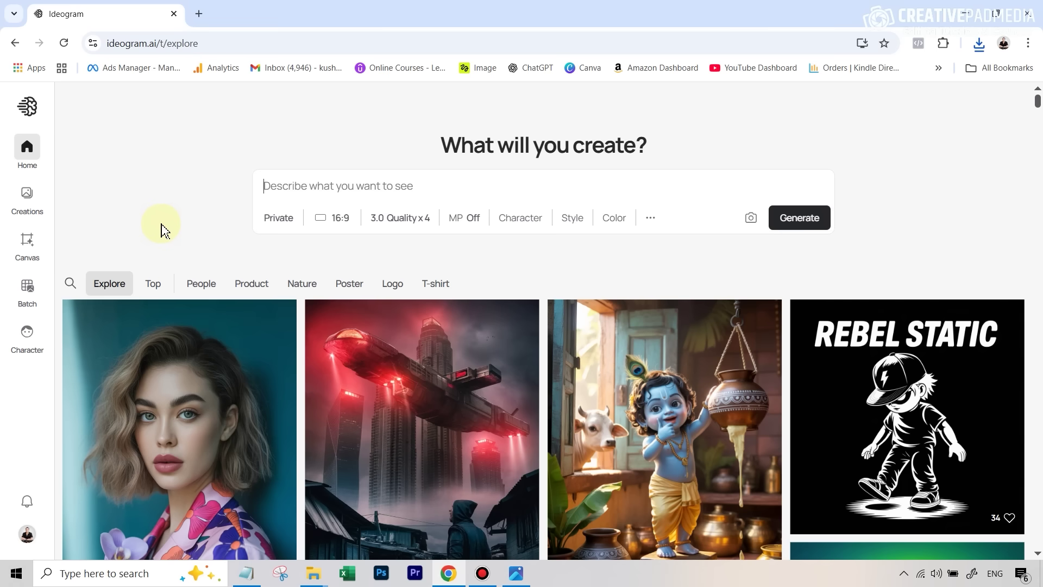
Open the Ideogram Canvas, shrink the MF bottle image to the armchair image's height, and align it flush against that image's left edge.
click(28, 251)
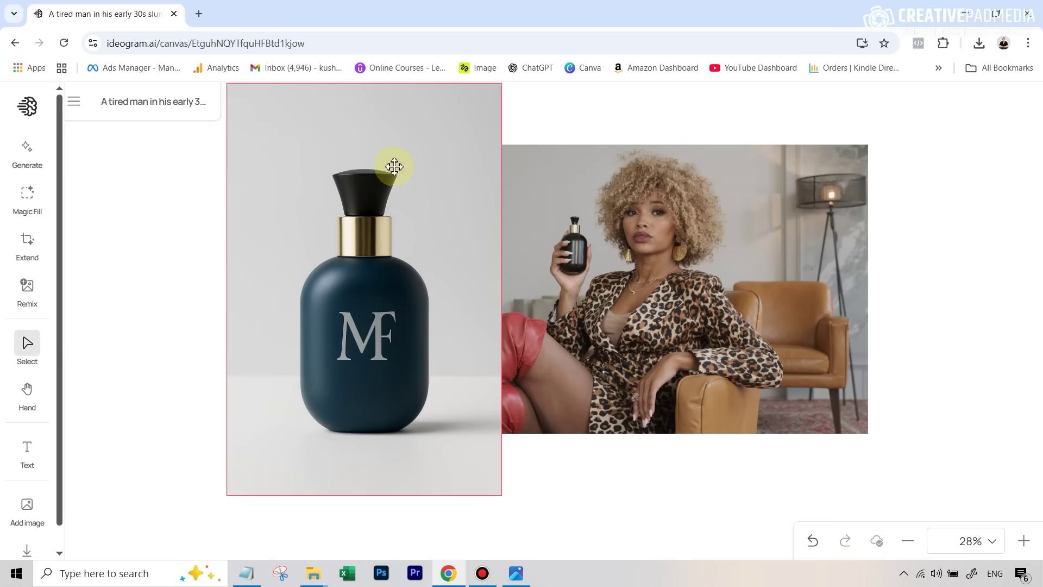
drag(424, 127, 502, 168)
drag(543, 108, 467, 156)
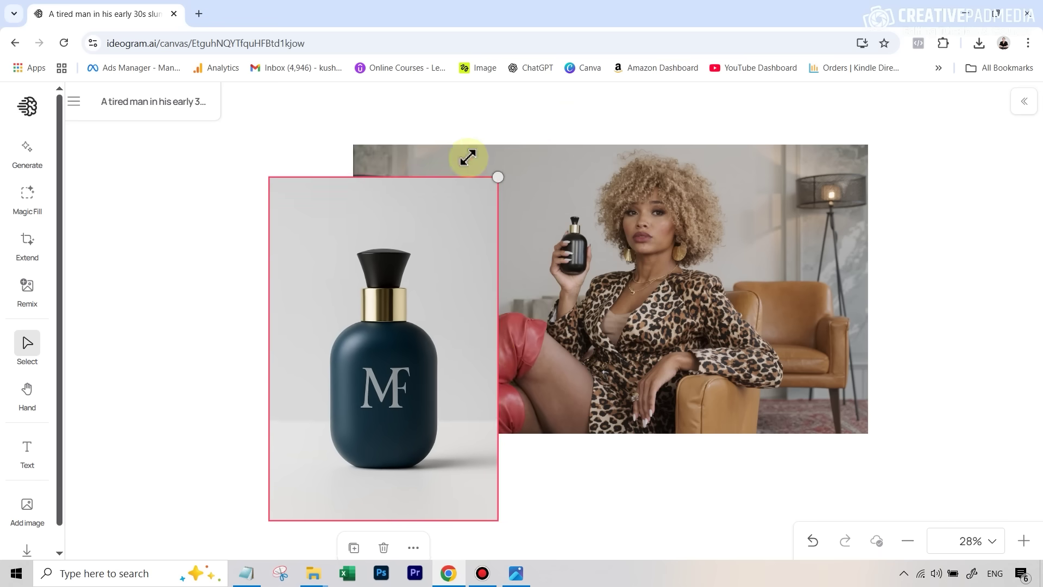
drag(500, 517, 456, 438)
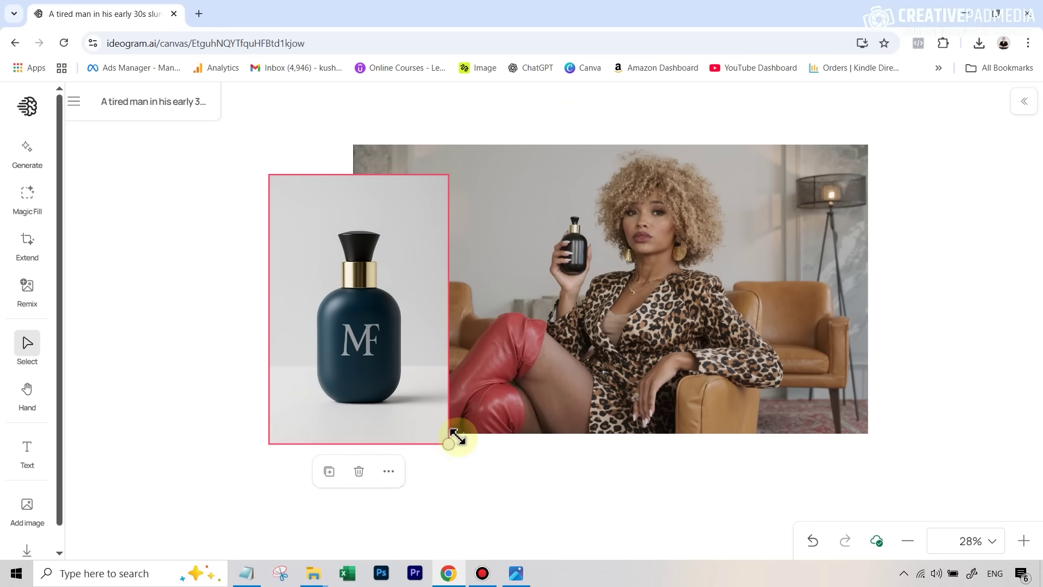
drag(415, 331, 320, 302)
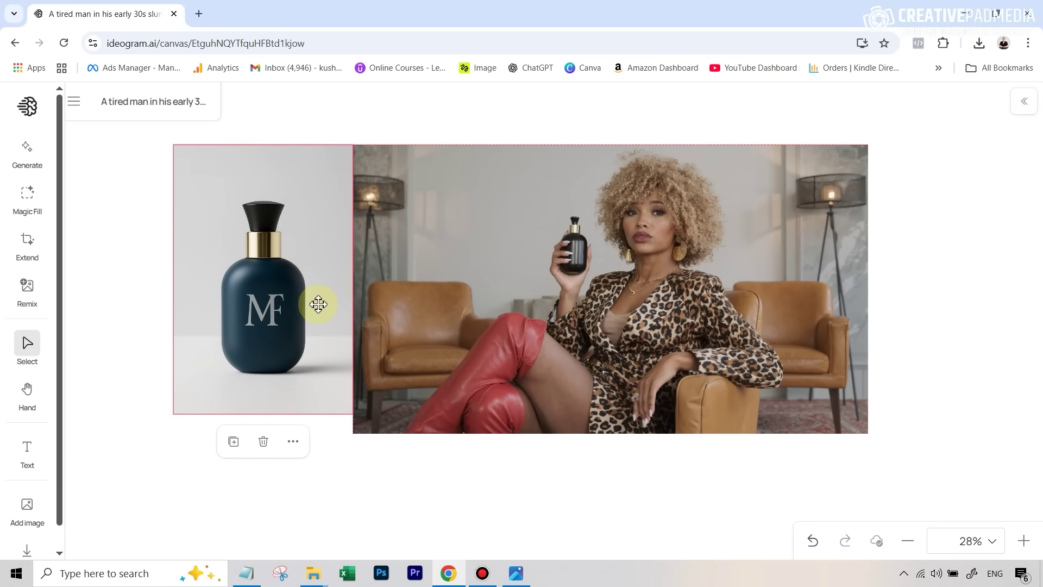
drag(173, 415, 160, 434)
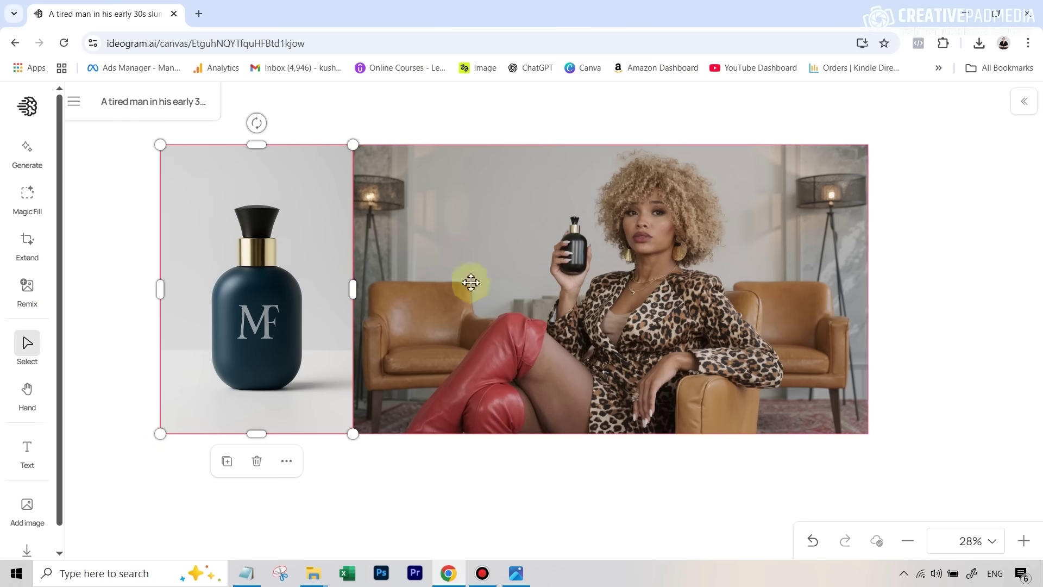
With Magic Fill's lasso mask, cover the perfume bottle in the woman's hand and continue to the prompt.
click(28, 197)
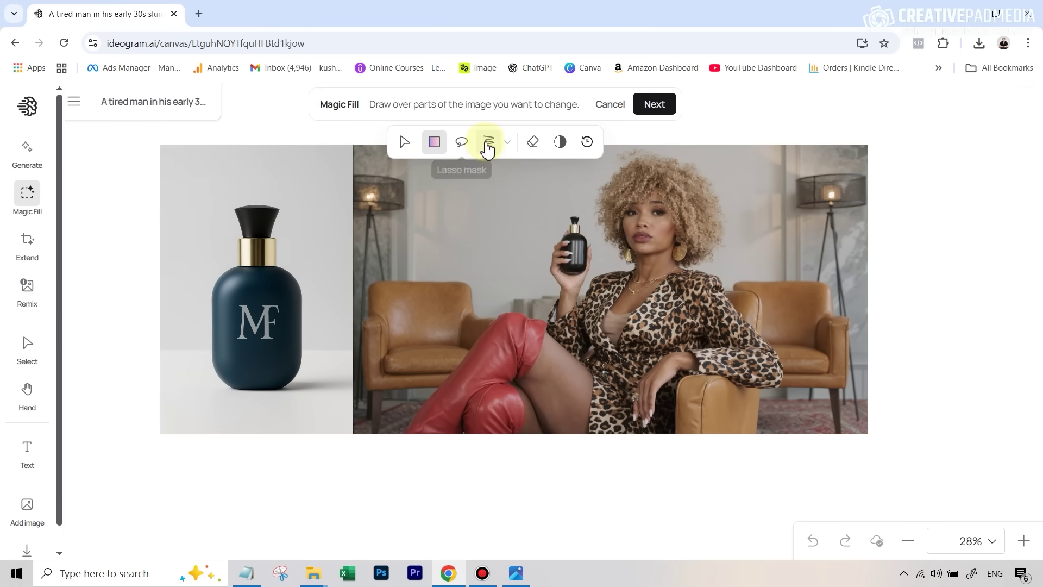
click(462, 142)
mouse_move(570, 214)
mouse_down()
mouse_move(559, 240)
mouse_move(568, 278)
mouse_move(589, 269)
mouse_move(586, 217)
mouse_move(570, 215)
mouse_up()
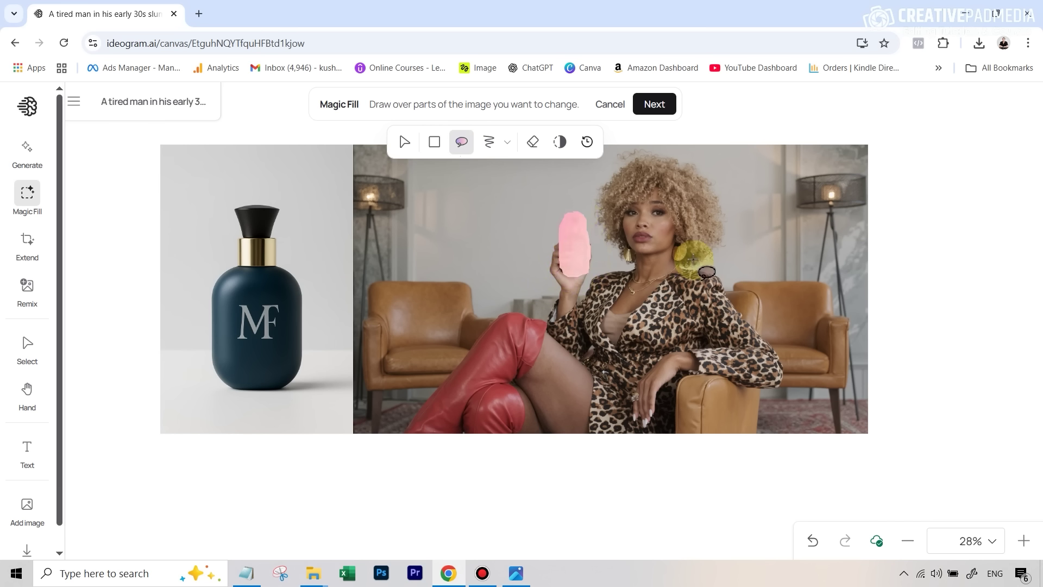
click(660, 109)
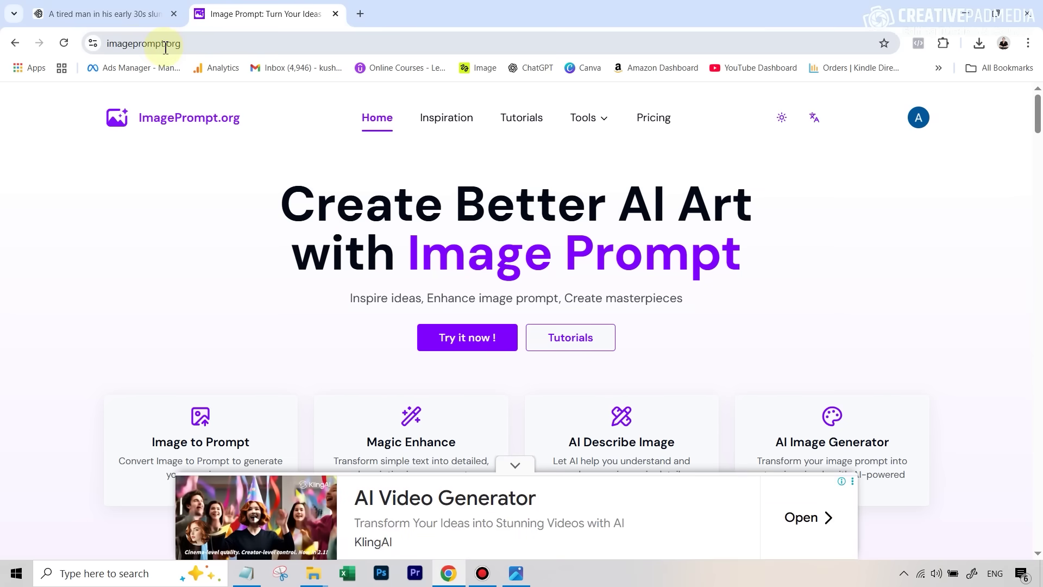
Use ImagePrompt.org's Image to Prompt tool to generate an English General Image Prompt from the MF bottle image and copy it.
scroll(214, 422, down, 2)
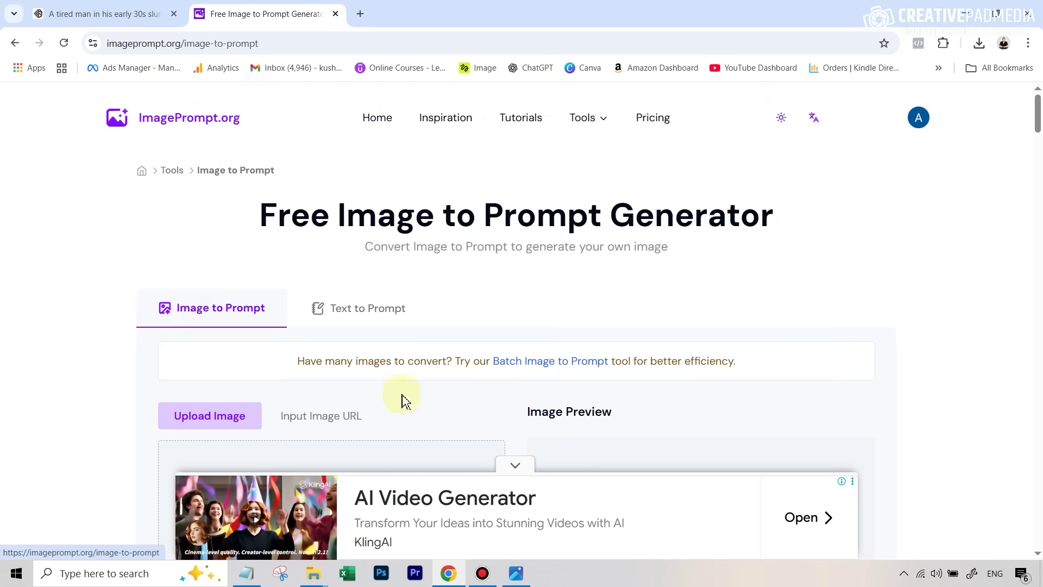
scroll(381, 391, down, 3)
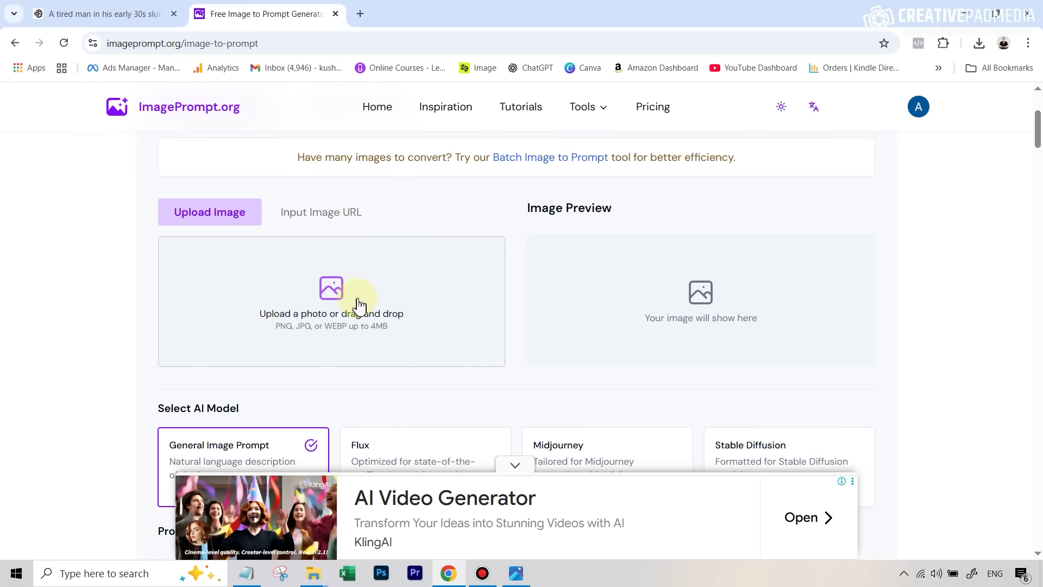
scroll(646, 353, down, 5)
click(298, 303)
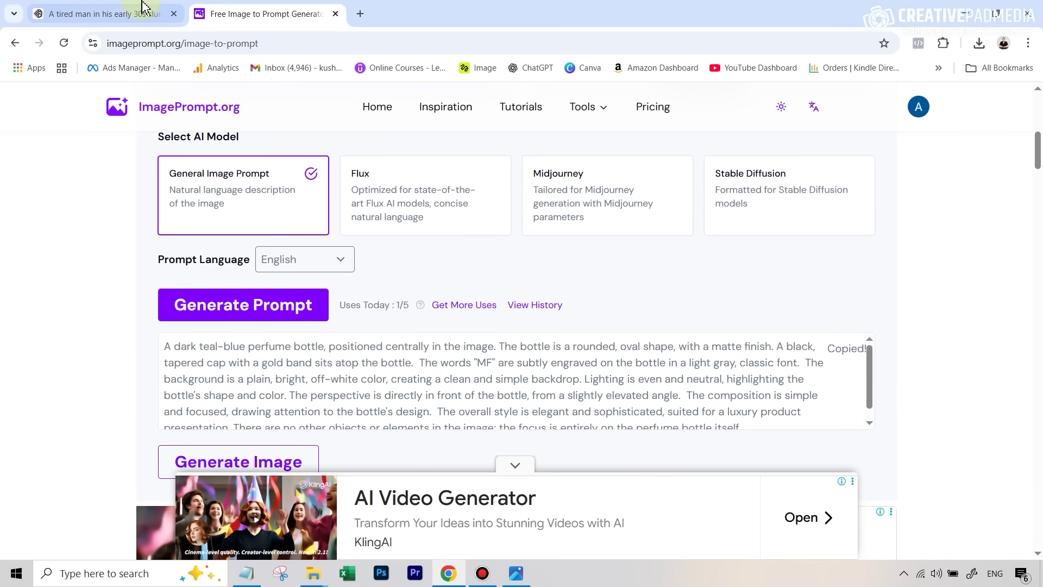
Back in Ideogram, write the Magic Fill prompt: "on the left is", the copied bottle description, and "....on the right is a woman holding a perfume bottle".
click(103, 14)
text(on)
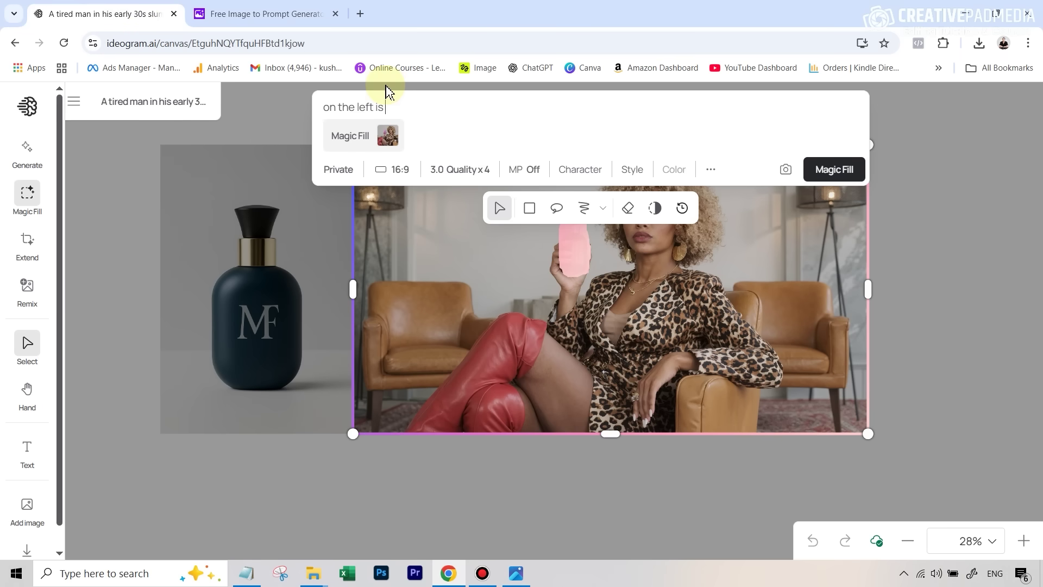
text( the left is)
key(ctrl+v)
scroll(483, 154, down, 3)
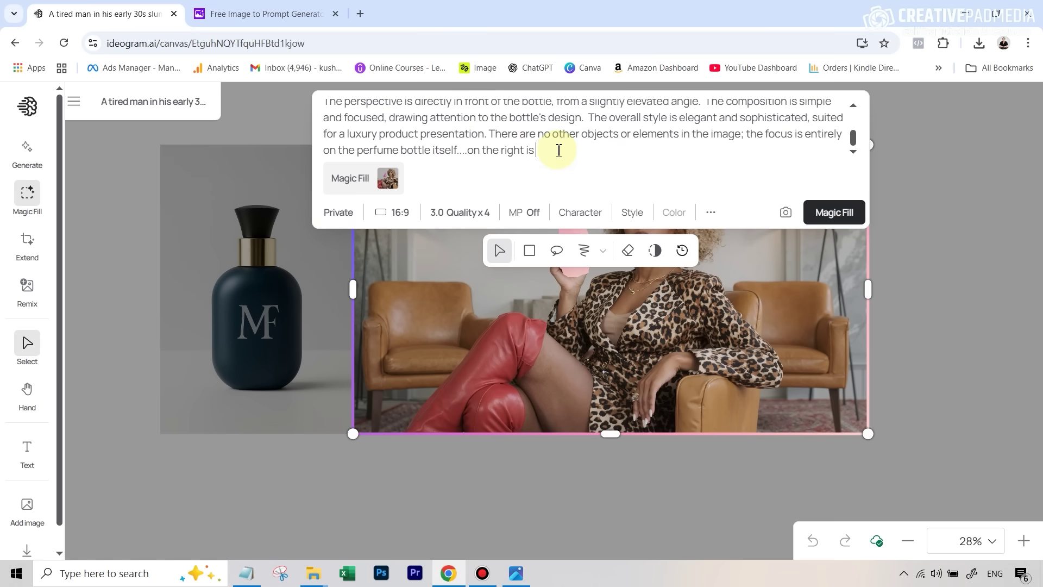
text(a woman holding a perfume bottle)
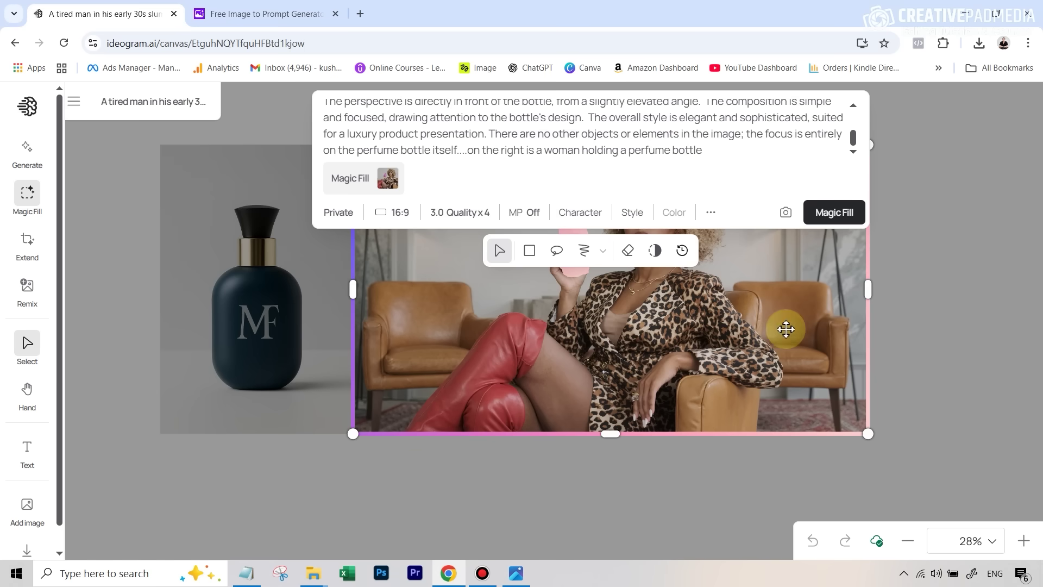
Fit the Magic Fill frame as a 16:9 area around both the reference bottle and the masked hand area, and generate the fill.
drag(812, 284, 787, 288)
drag(787, 283, 621, 284)
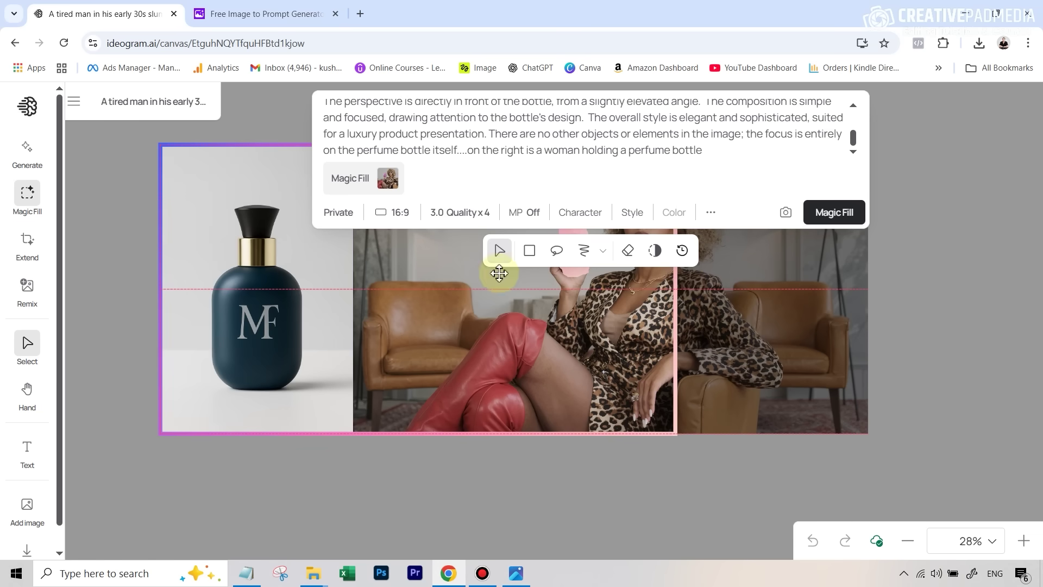
click(237, 169)
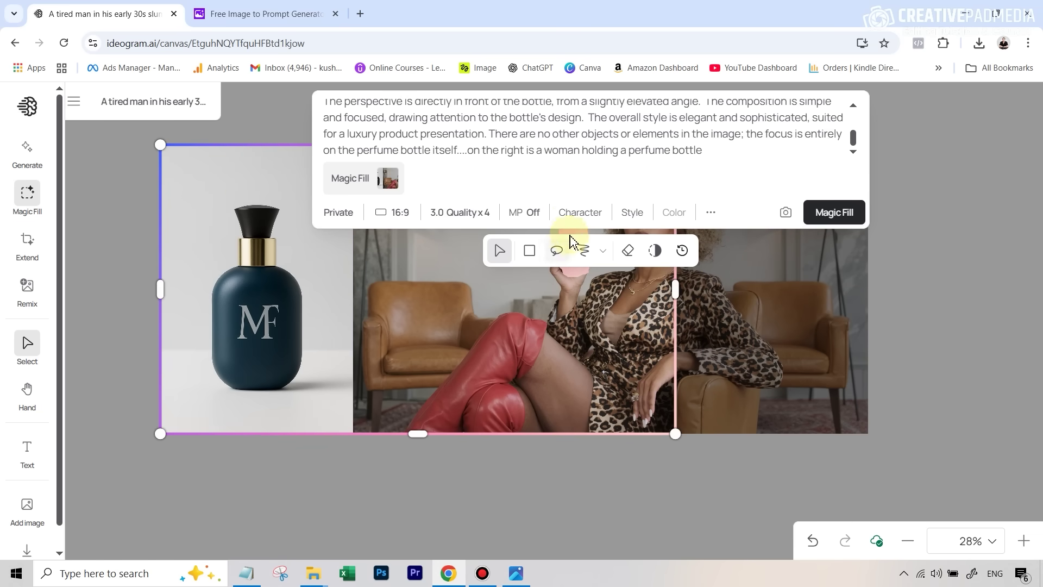
scroll(945, 250, up, 1)
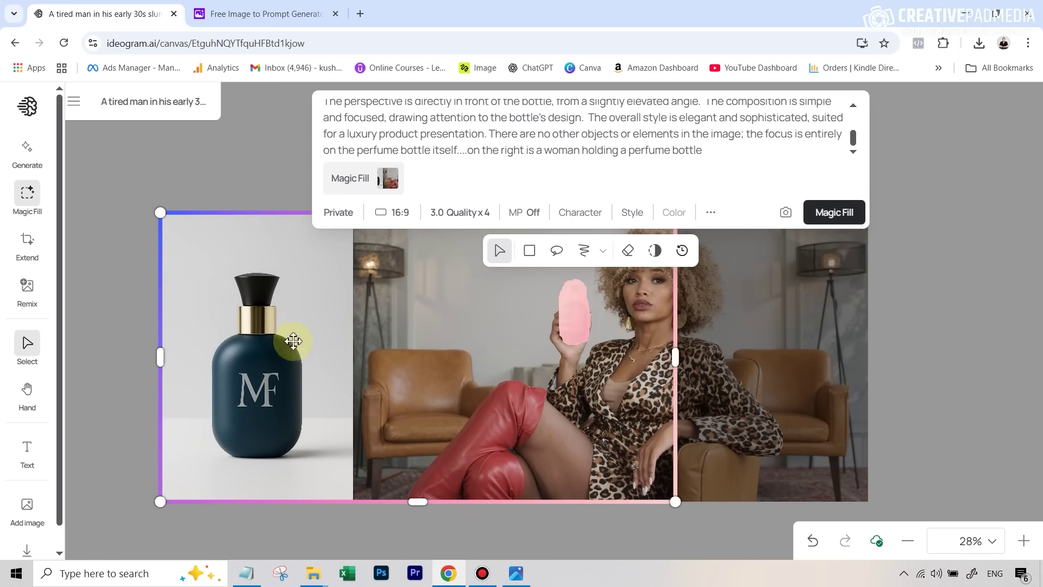
drag(272, 214, 269, 244)
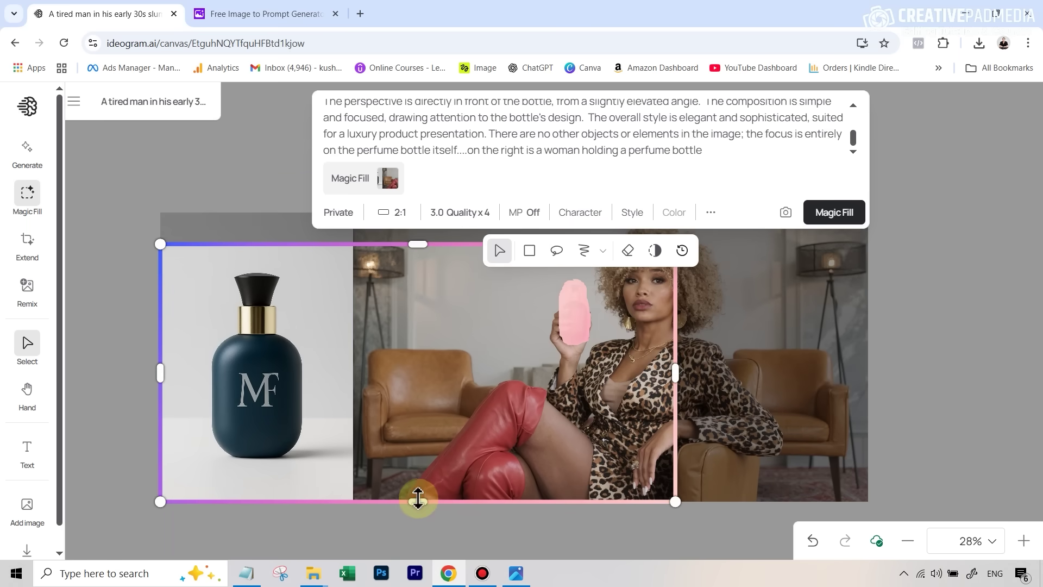
drag(418, 502, 421, 477)
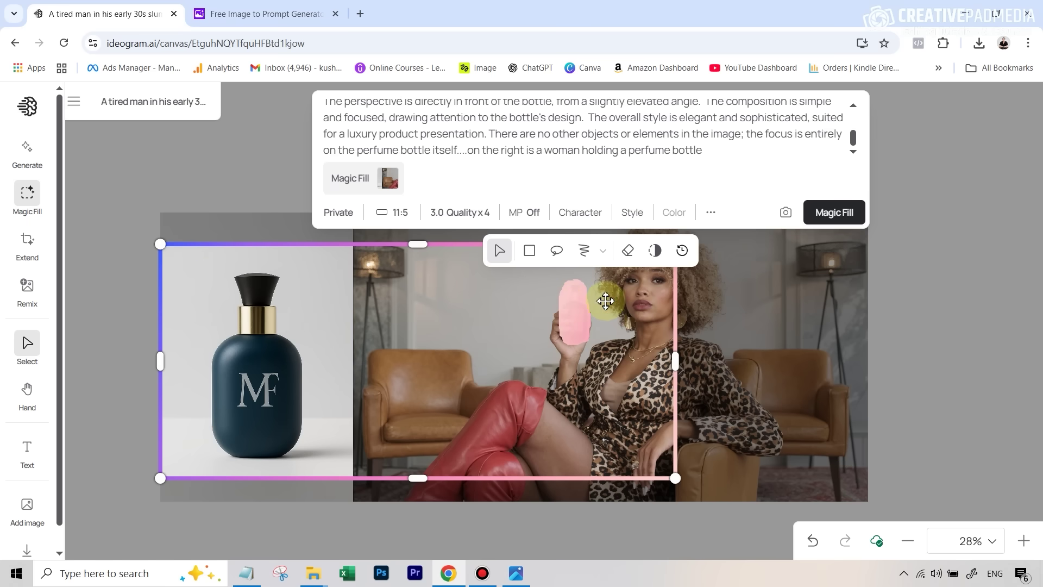
drag(675, 360, 607, 358)
drag(157, 358, 204, 357)
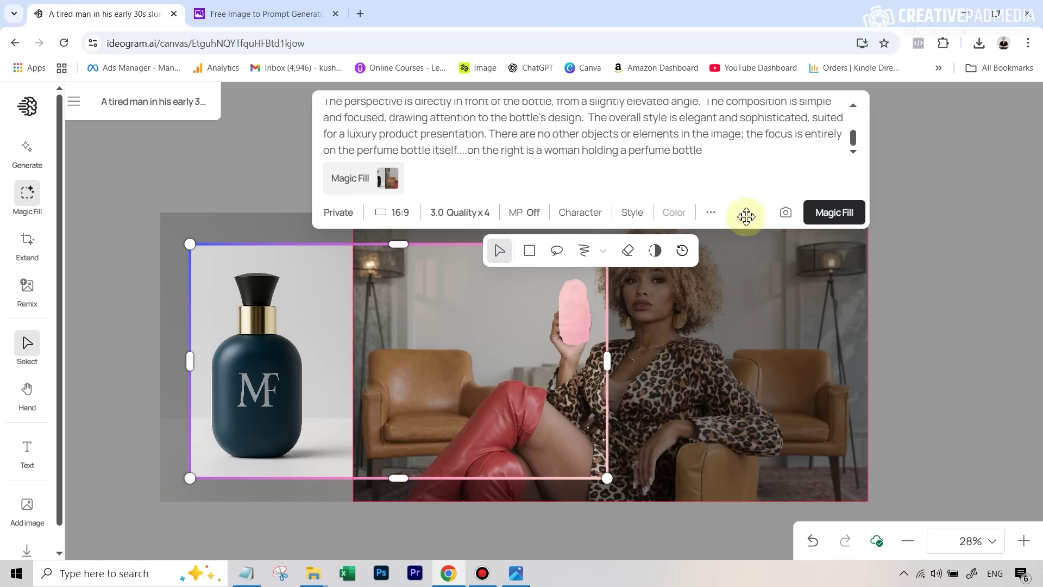
click(843, 220)
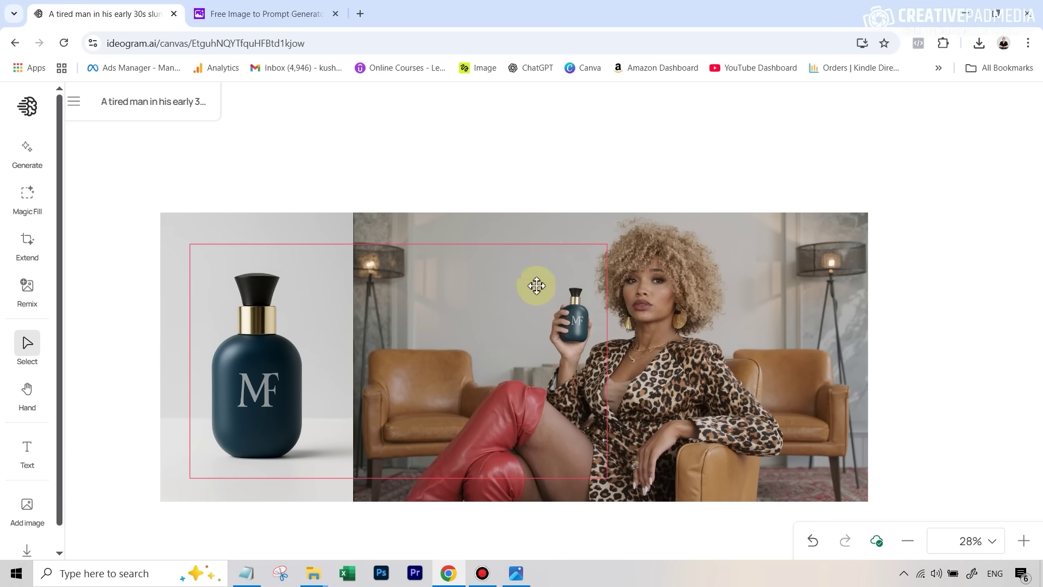
Compare the four Magic Fill variations, keep the second one, and deselect it.
click(486, 292)
click(1023, 104)
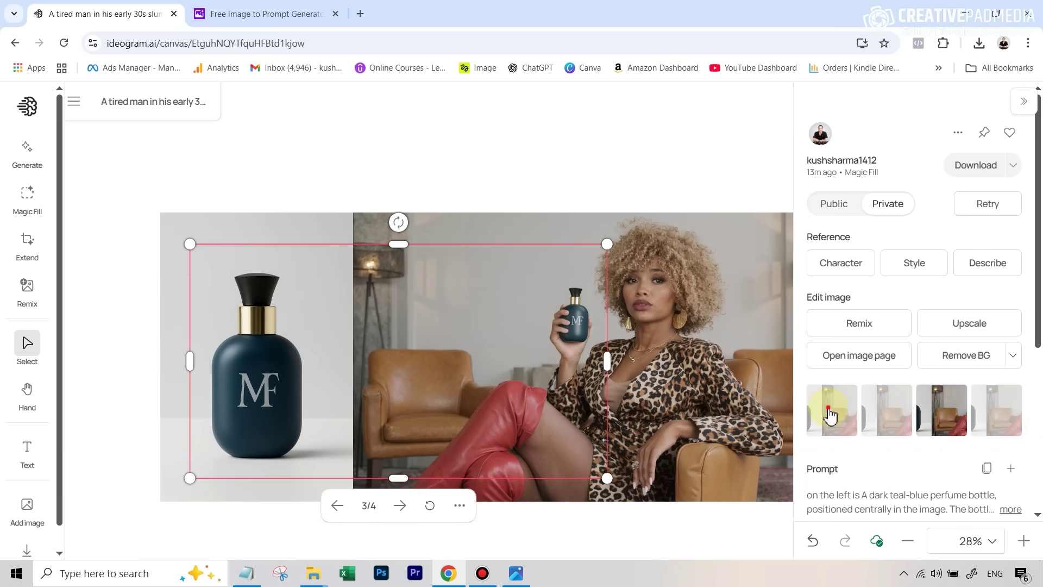
click(831, 414)
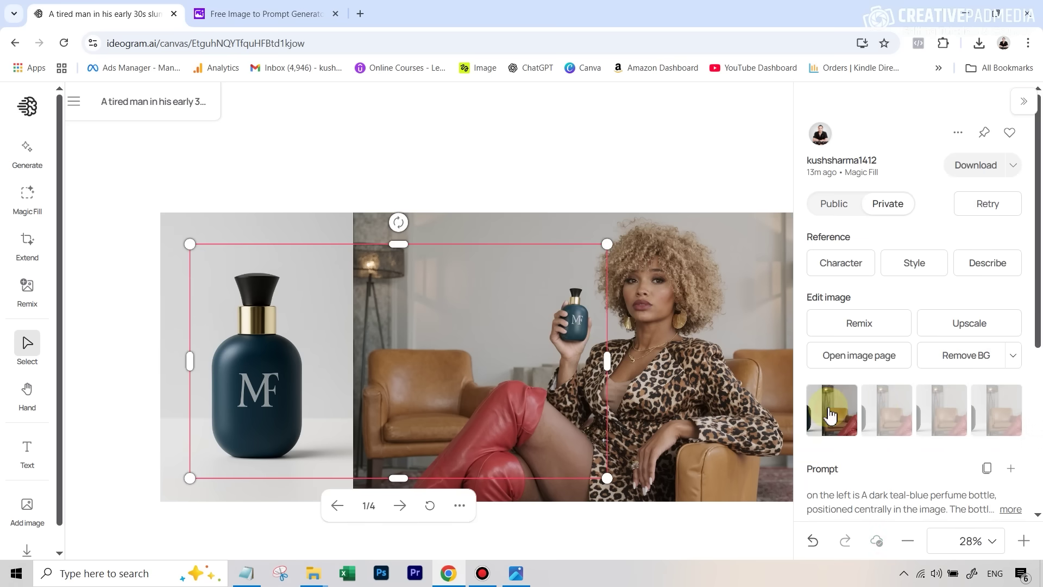
click(890, 410)
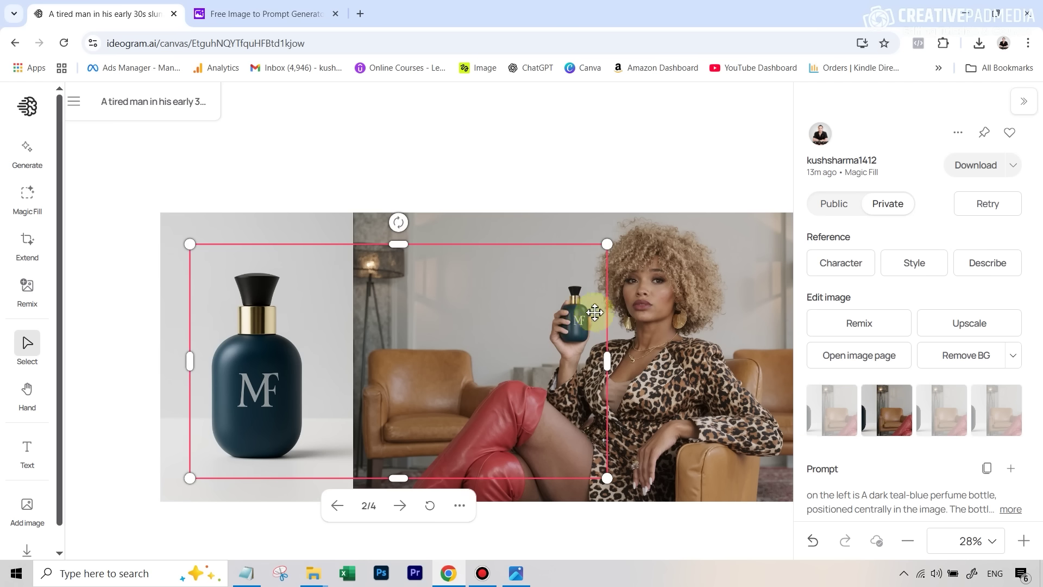
click(930, 403)
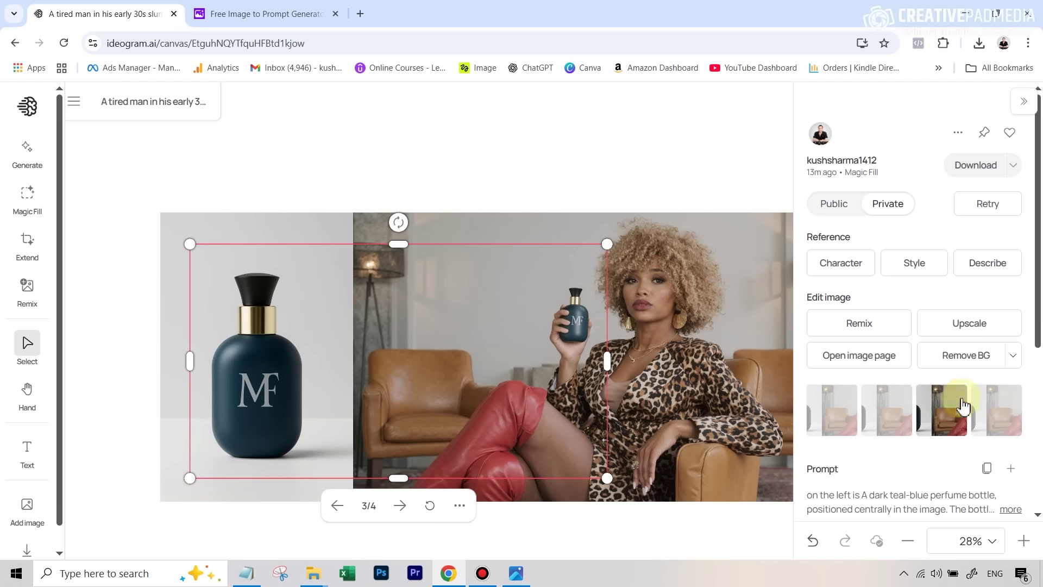
click(986, 406)
click(881, 422)
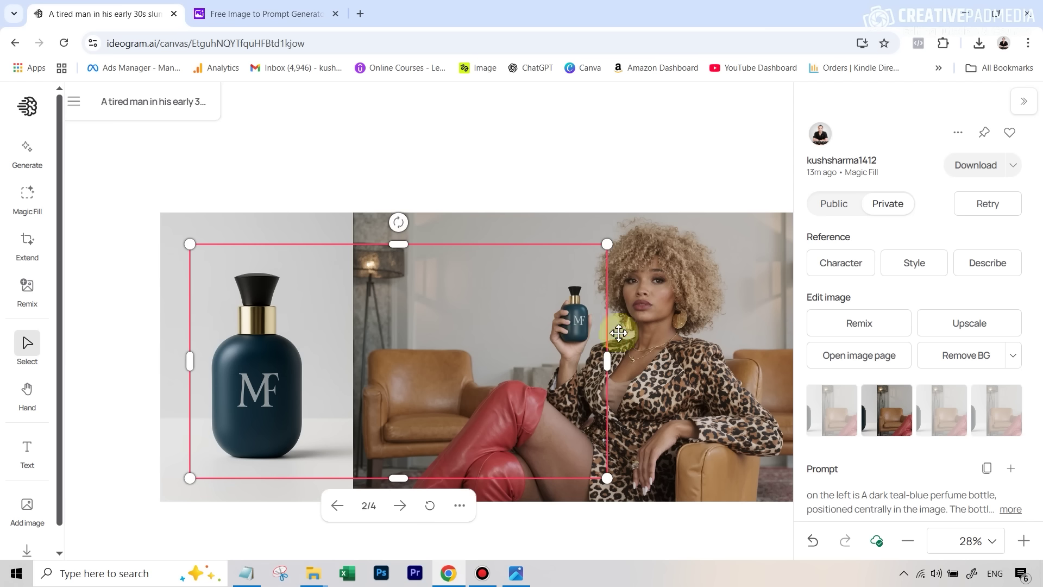
scroll(26, 378, down, 1)
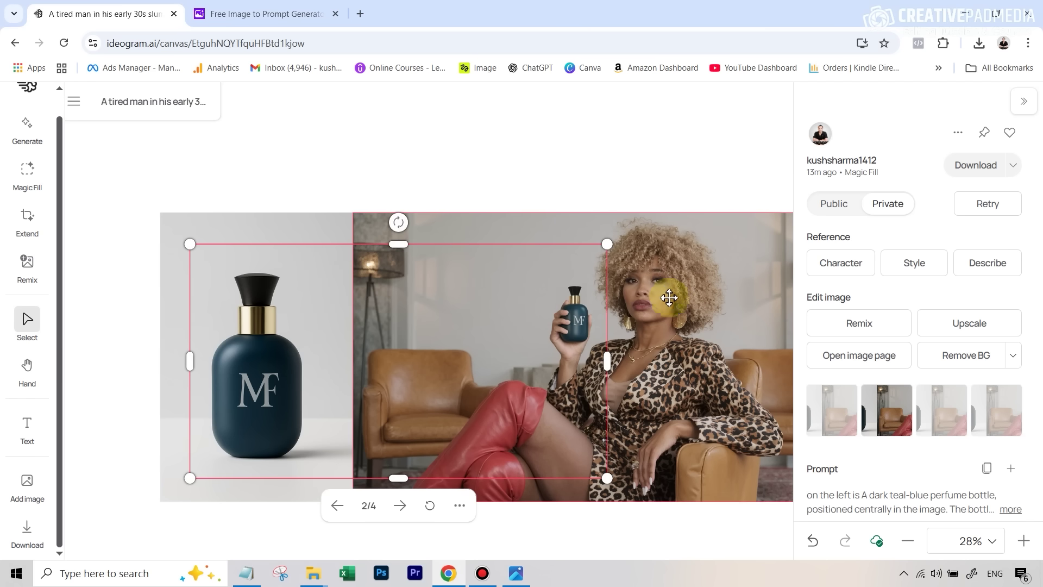
click(660, 190)
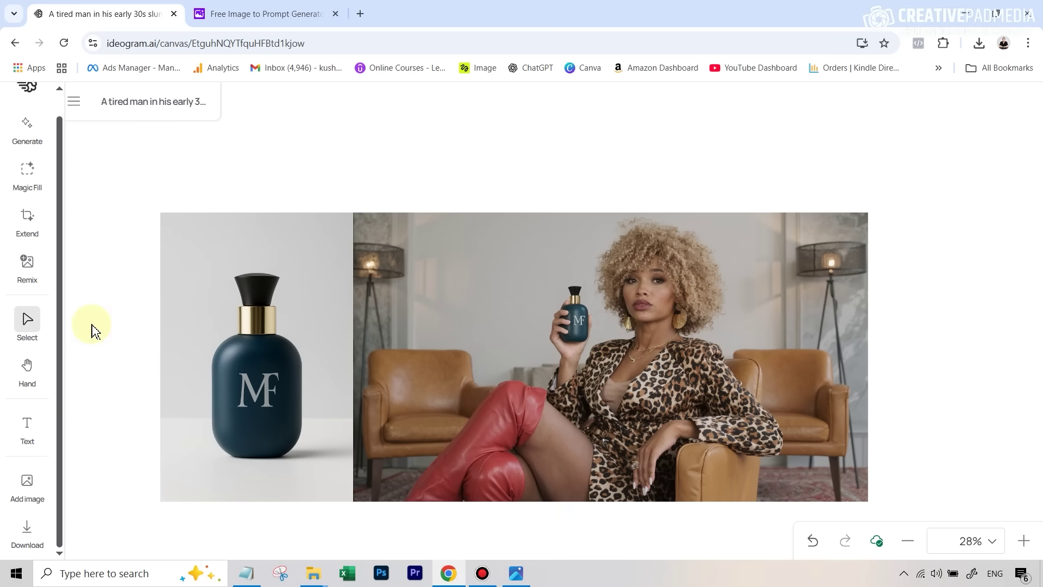
Fit the canvas download outline exactly around the armchair image, giving a 3361 × 1885 export area.
click(28, 530)
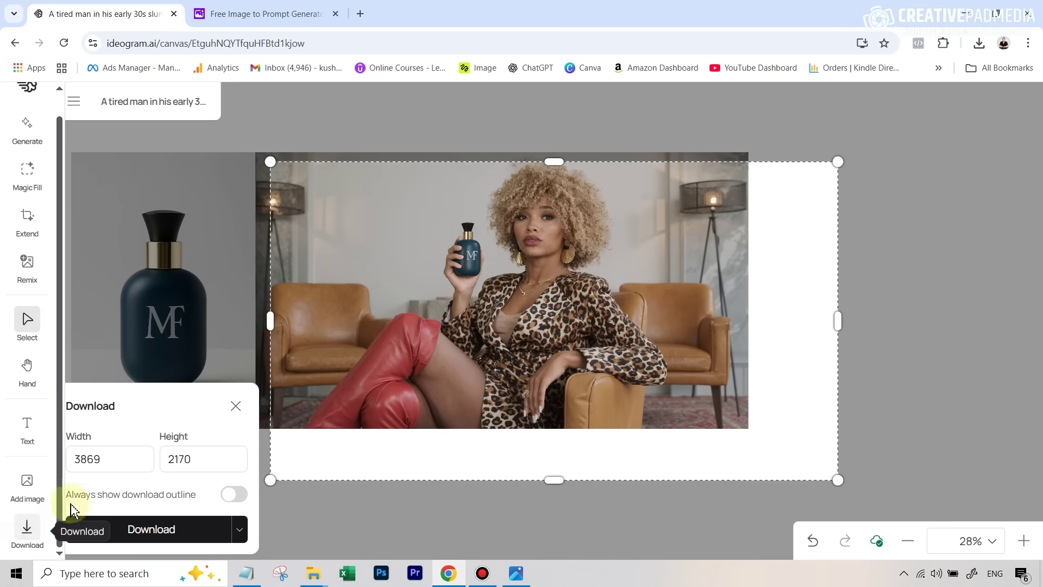
drag(456, 310, 442, 300)
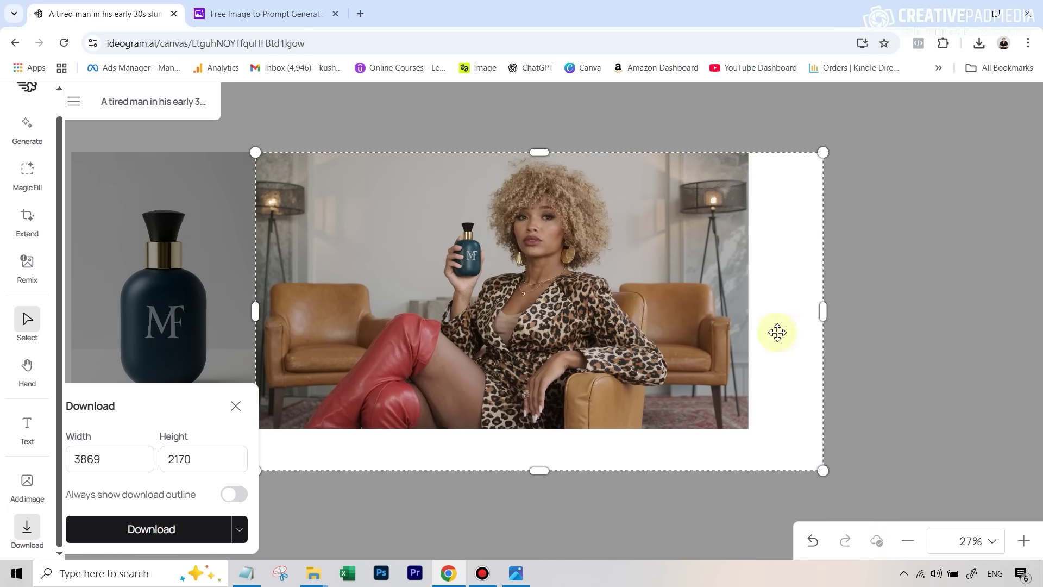
drag(827, 473, 749, 414)
click(810, 303)
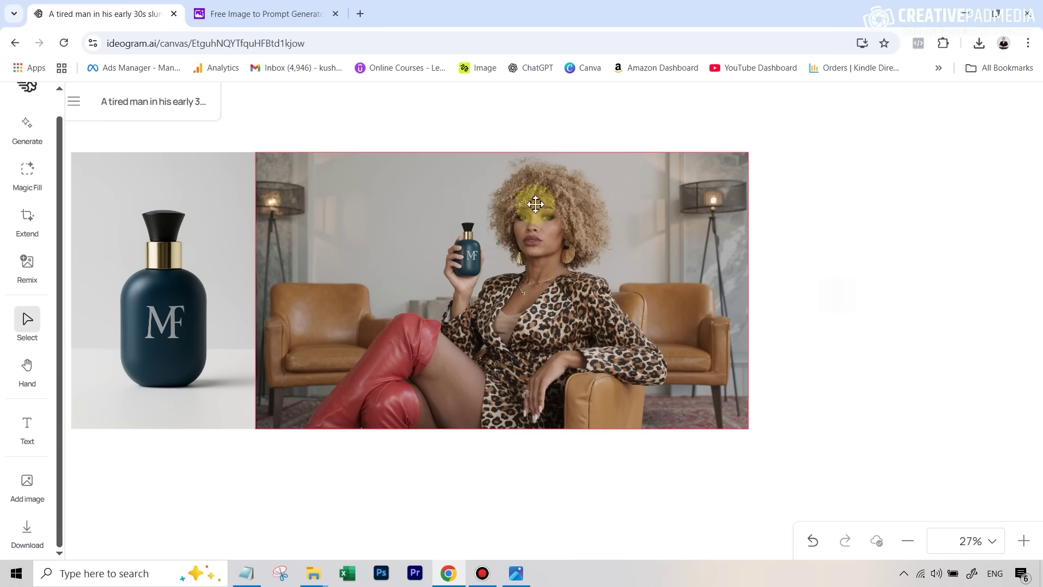
click(26, 529)
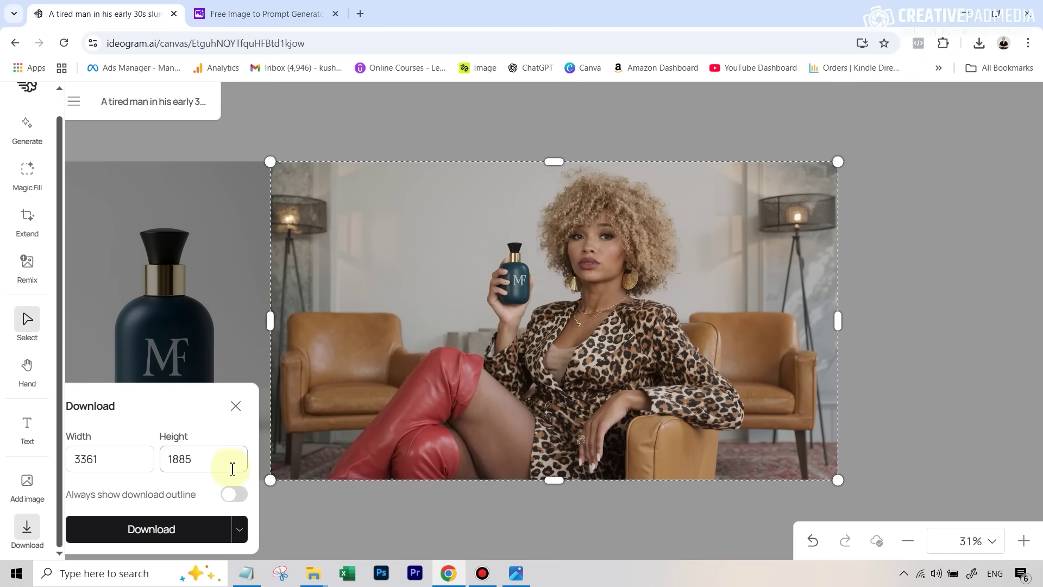
click(182, 458)
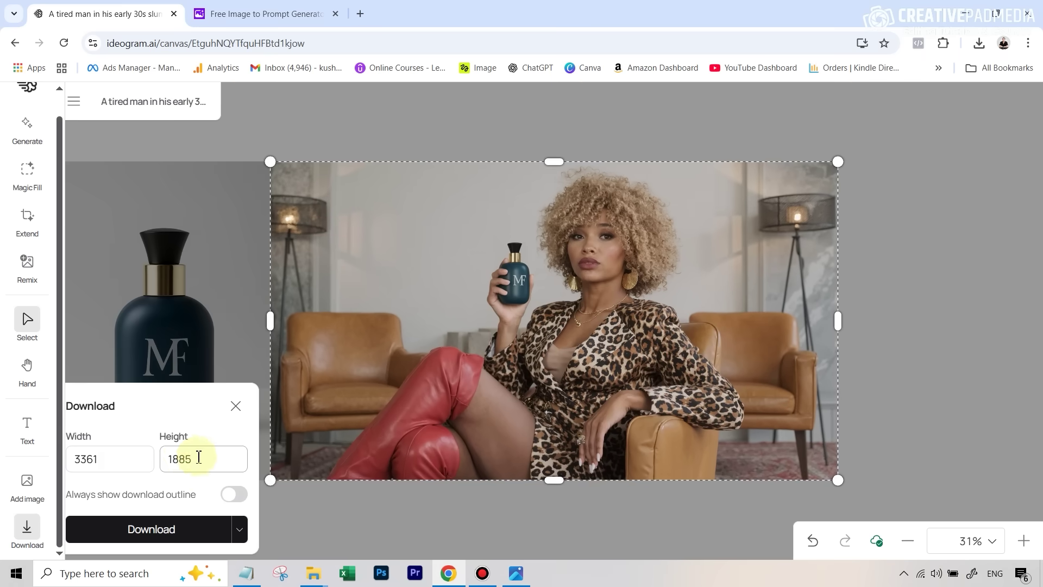
click(632, 391)
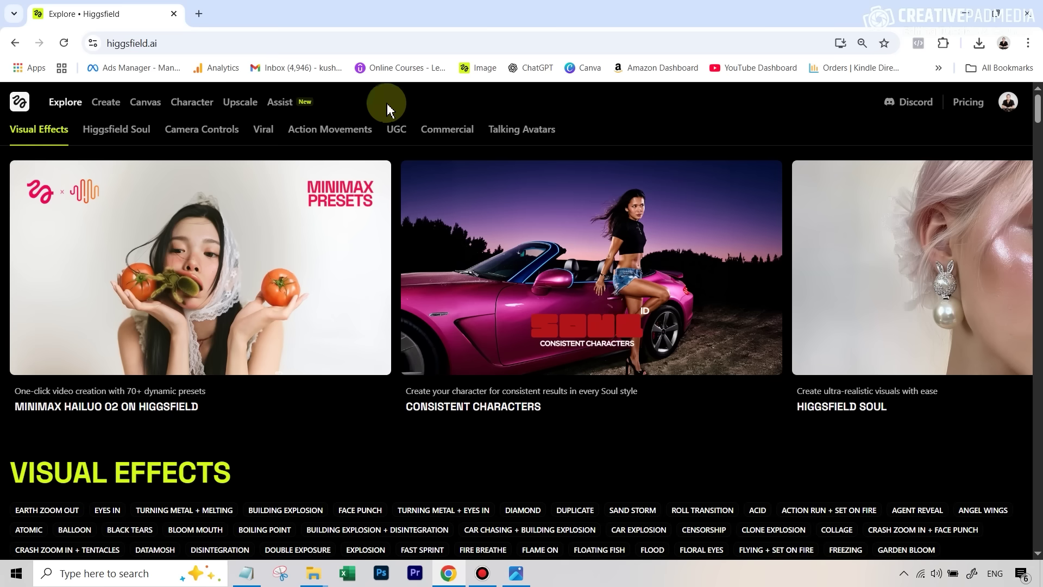
Open Higgsfield's video creation page.
mouse_move(106, 109)
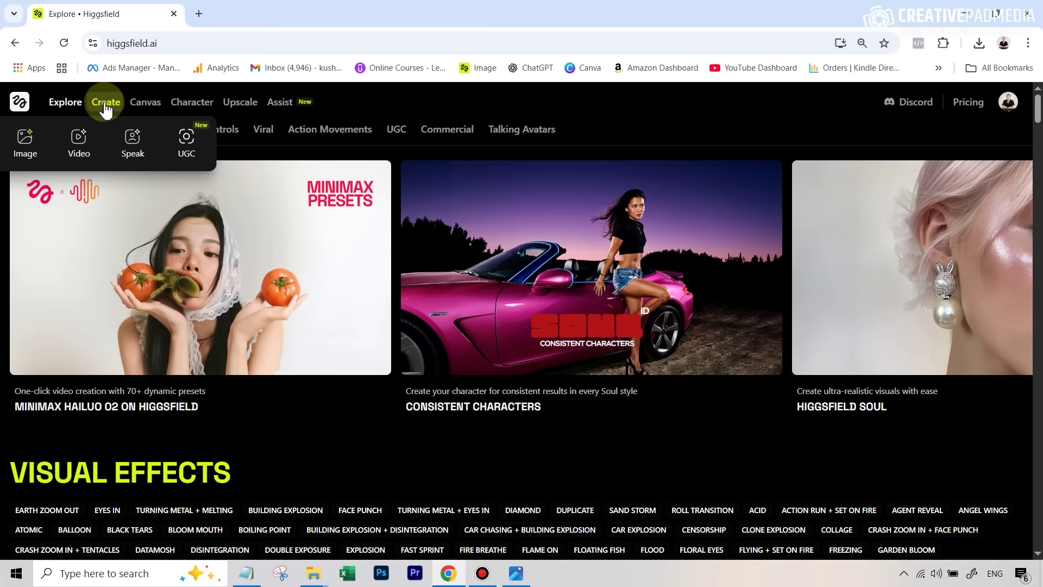
click(79, 153)
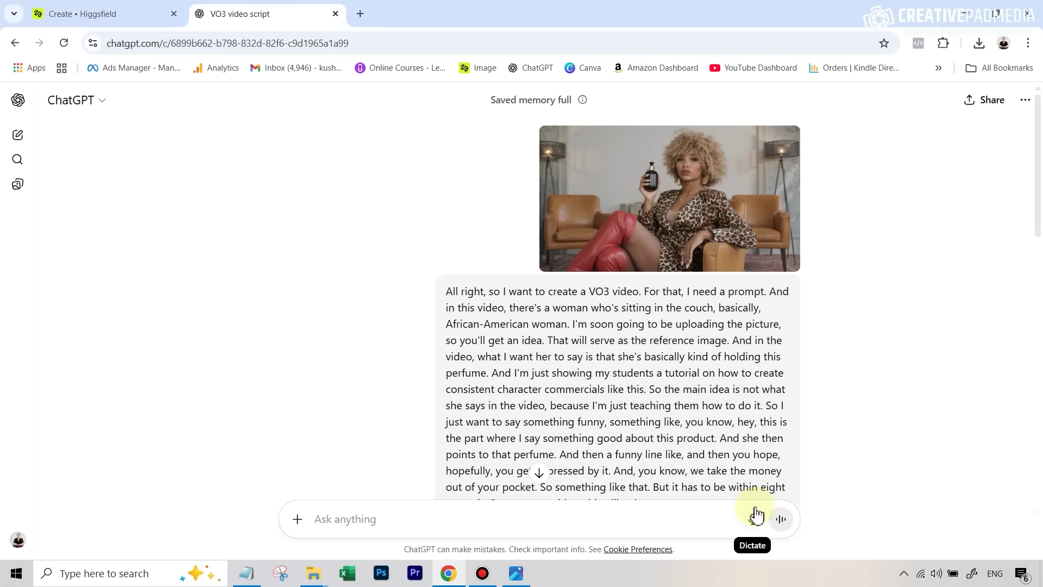
Review the VO3 video script chat in ChatGPT, from the reference image and request through to the more detailed prompt.
scroll(971, 344, down, 1)
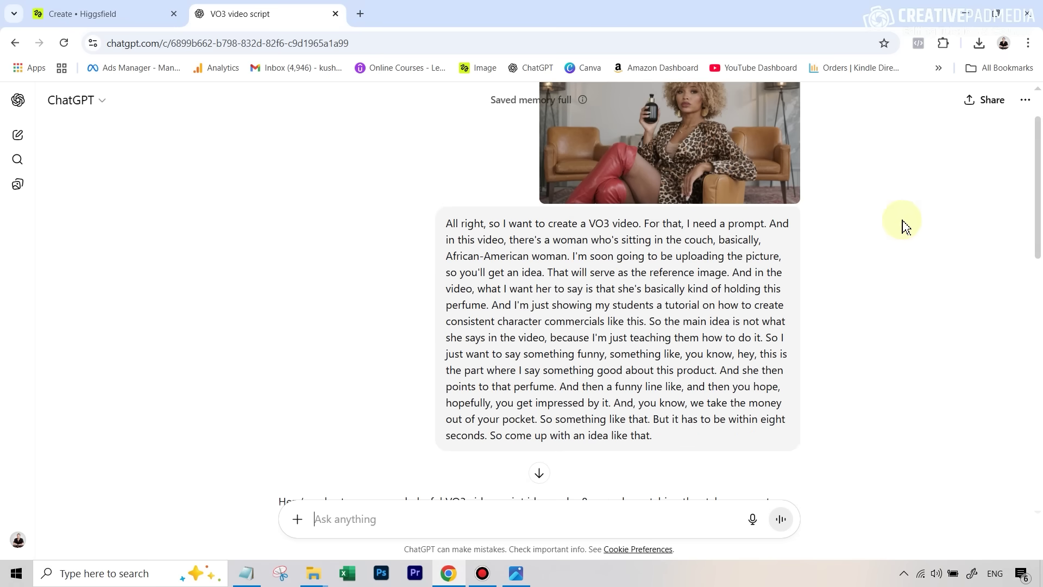
scroll(798, 133, up, 1)
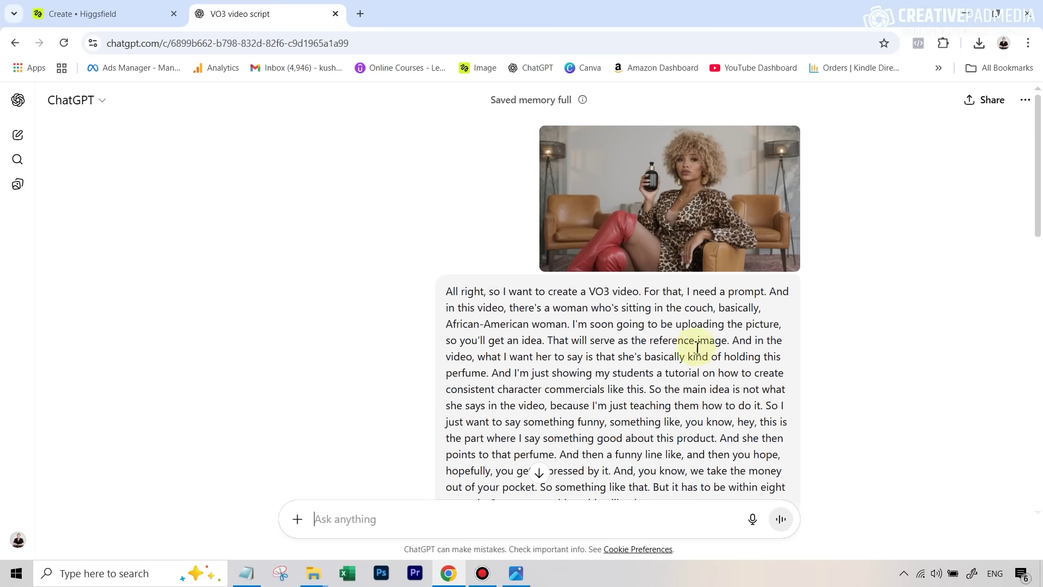
scroll(527, 353, down, 4)
scroll(598, 304, down, 8)
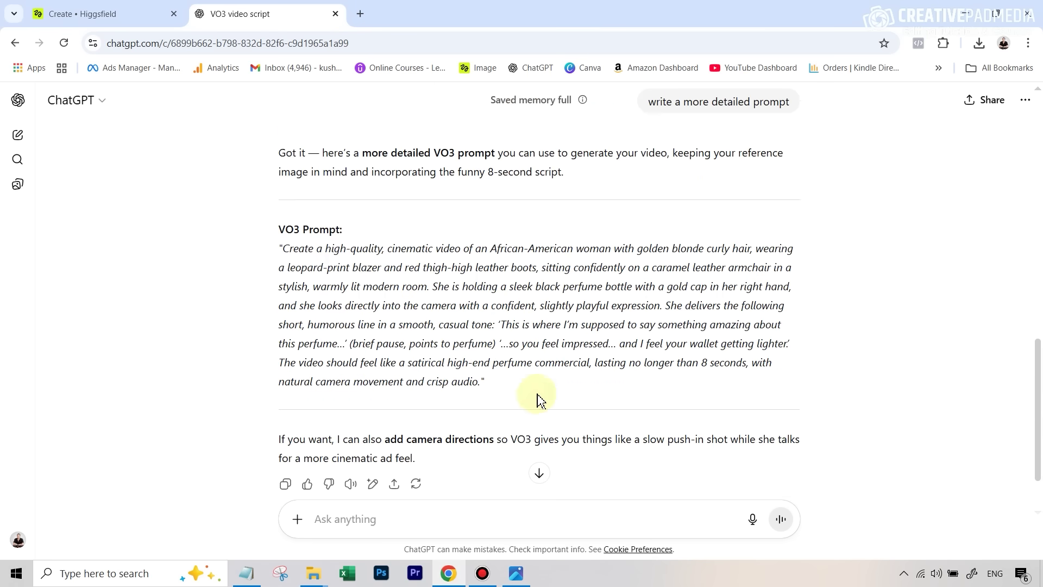
Back in Higgsfield, read the video prompt through to the wink at the end.
click(102, 17)
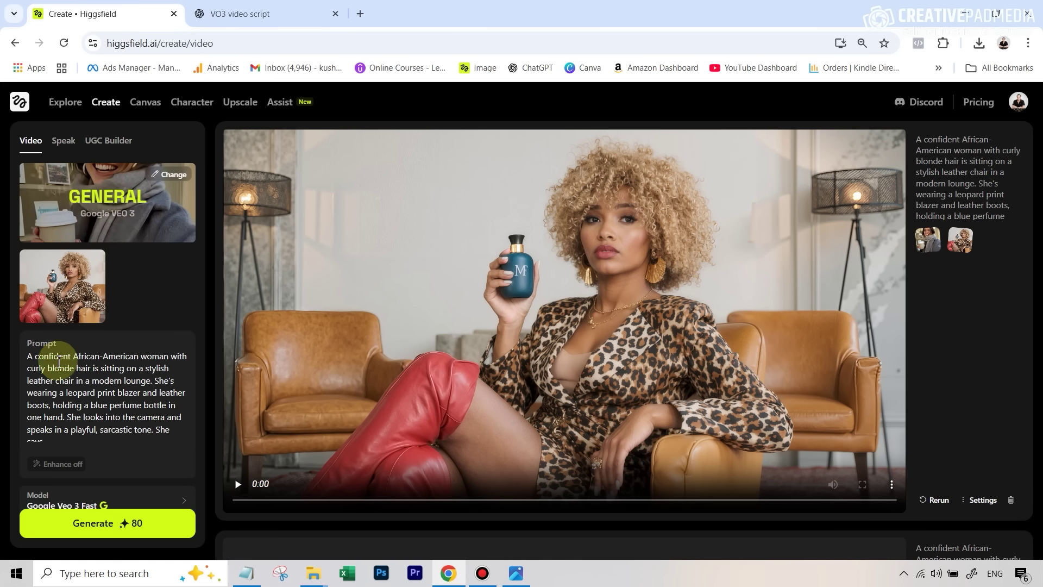
scroll(99, 369, down, 3)
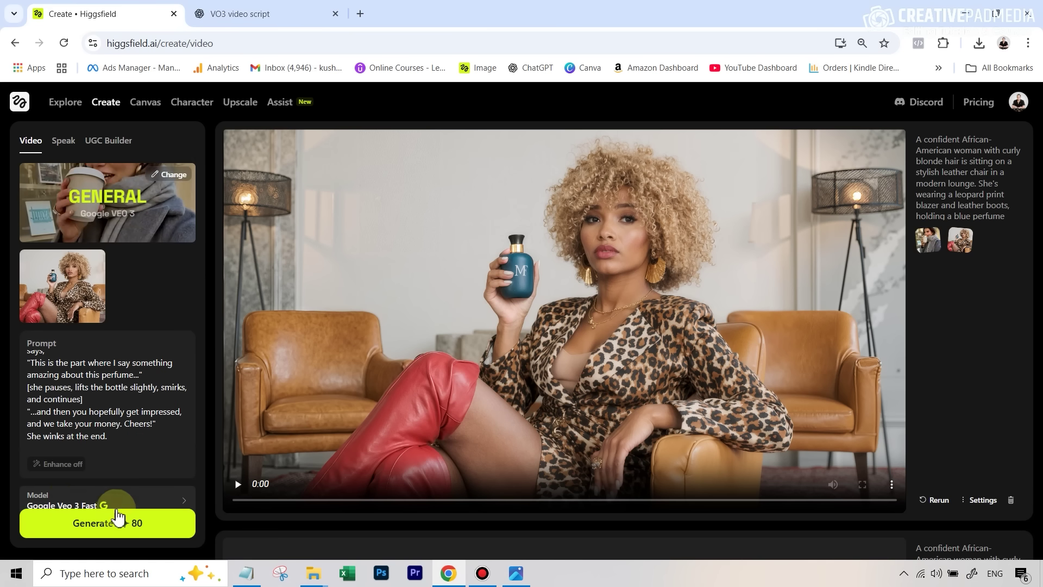
Switch the video model to Google Veo 3 to compare its credit cost, and return to Google Veo 3 Fast.
click(51, 503)
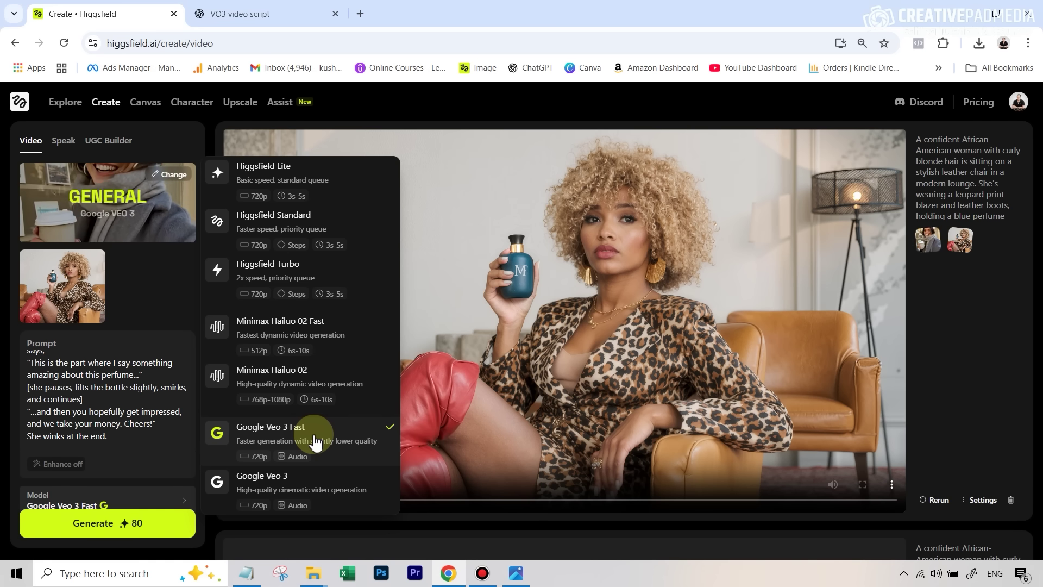
click(291, 486)
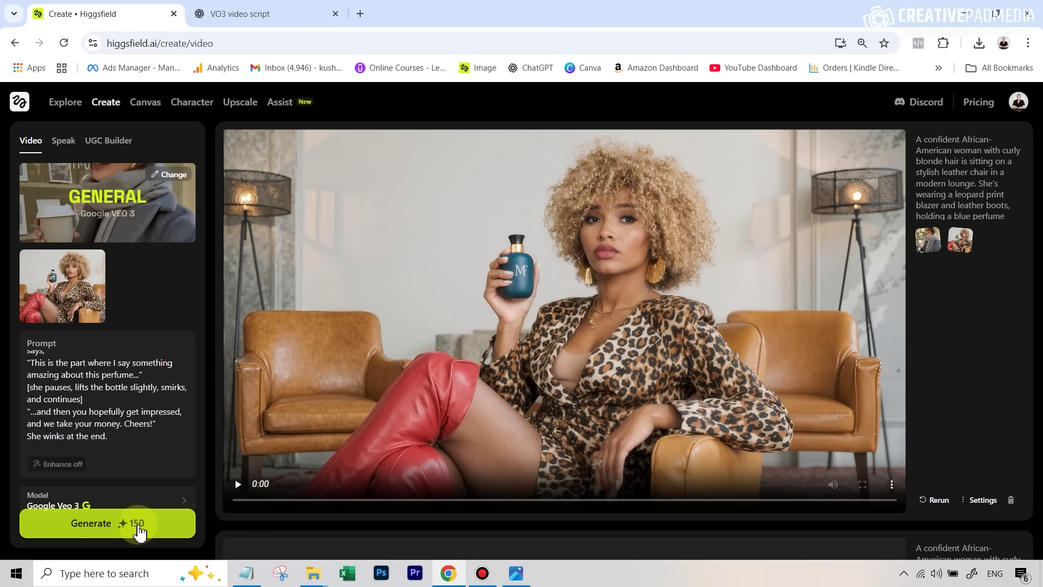
click(168, 502)
click(277, 432)
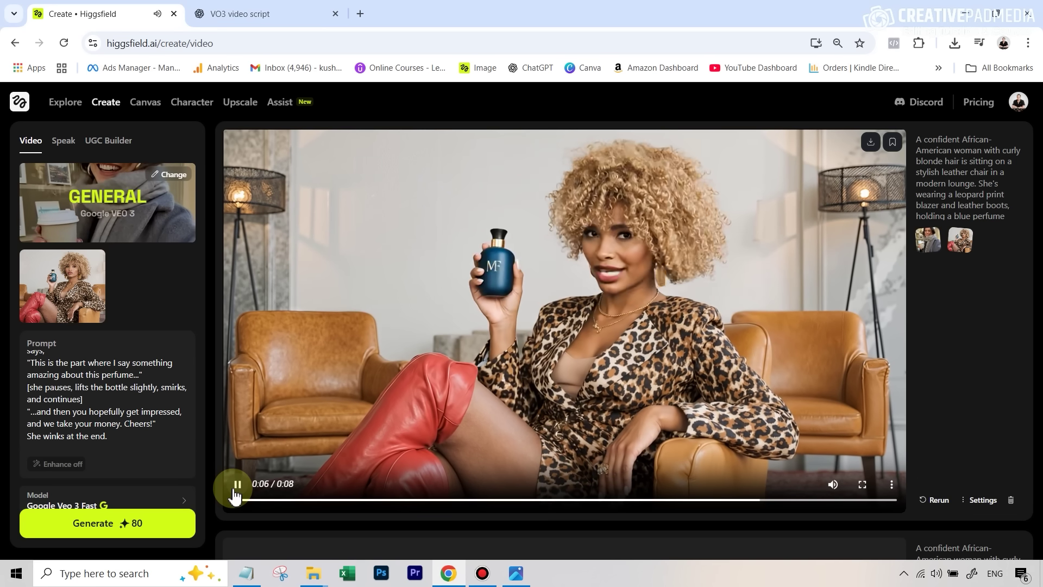
Play back the generated perfume ad clip and pause it near the end.
click(236, 493)
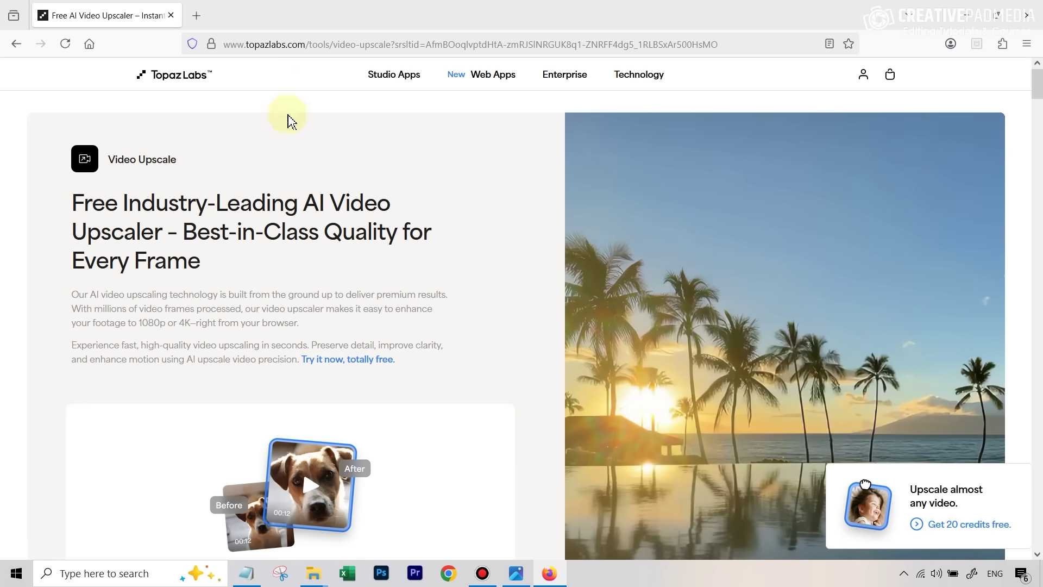
In Topaz Labs' free Video Upscale web app, start upscaling the perfume ad clip to 4k with the Standard preset.
scroll(412, 265, down, 6)
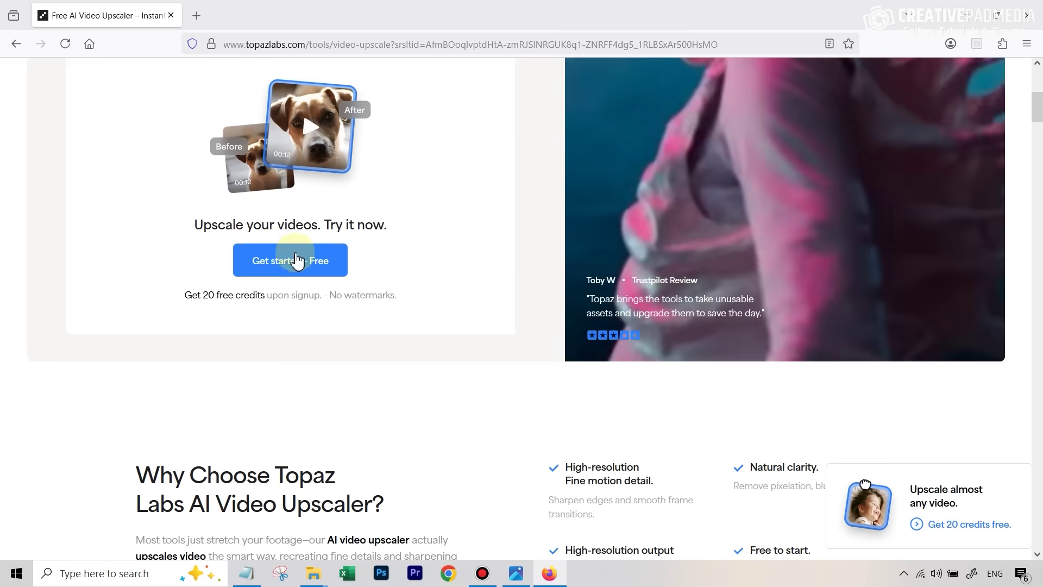
click(297, 260)
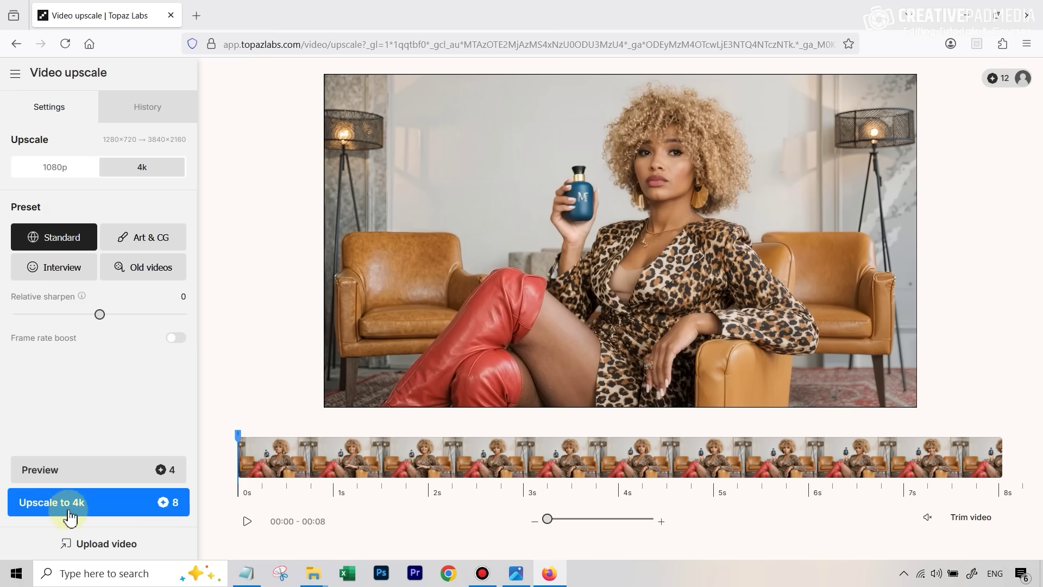
click(66, 506)
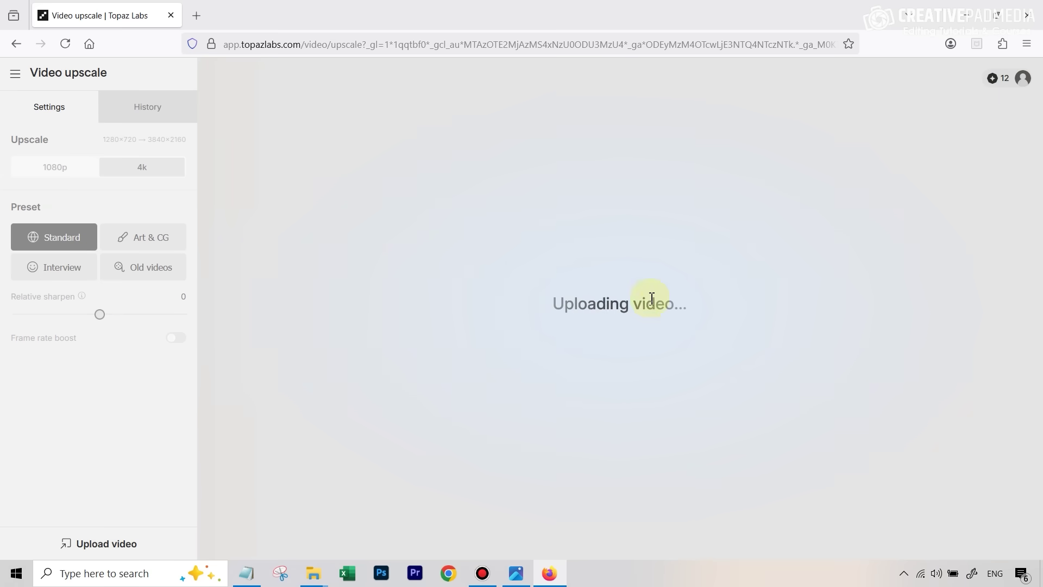